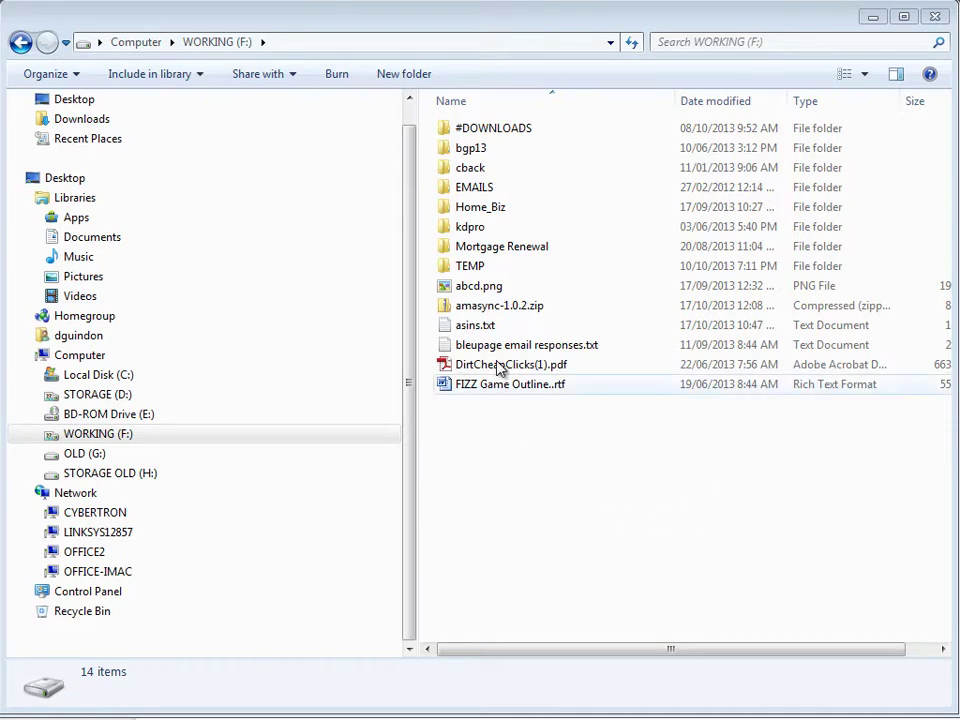
# - Extract amasync-1.0.2.zip to F:\amasync-1.0.2, and open the extracted folder to select its amasync subfolder
pyautogui.click(482, 313)
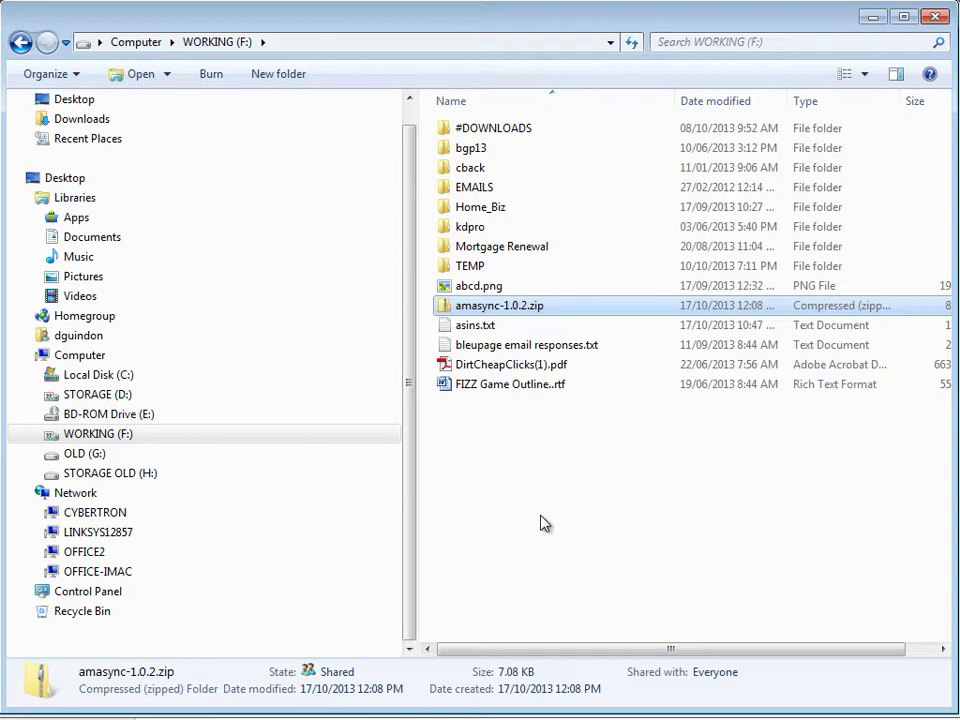
pyautogui.rightClick(568, 314)
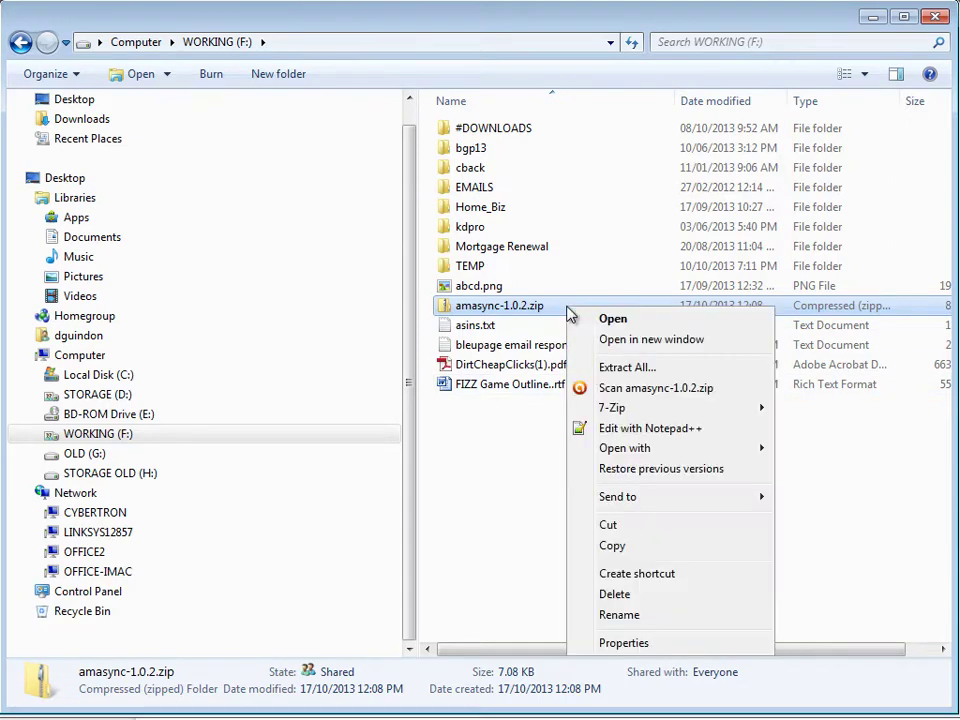
pyautogui.click(646, 370)
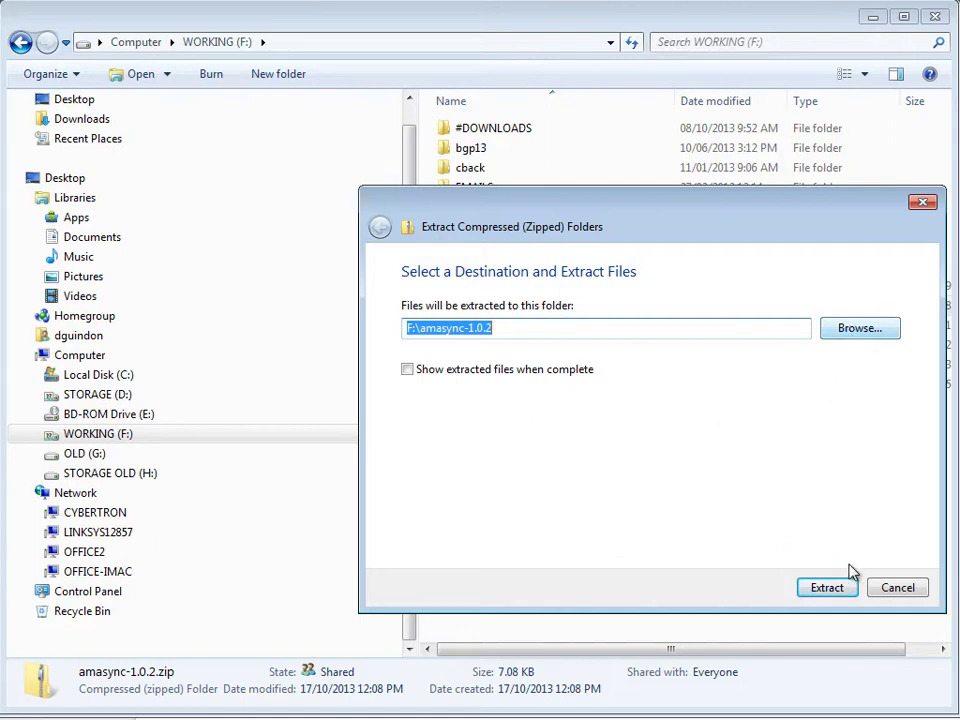
pyautogui.click(838, 588)
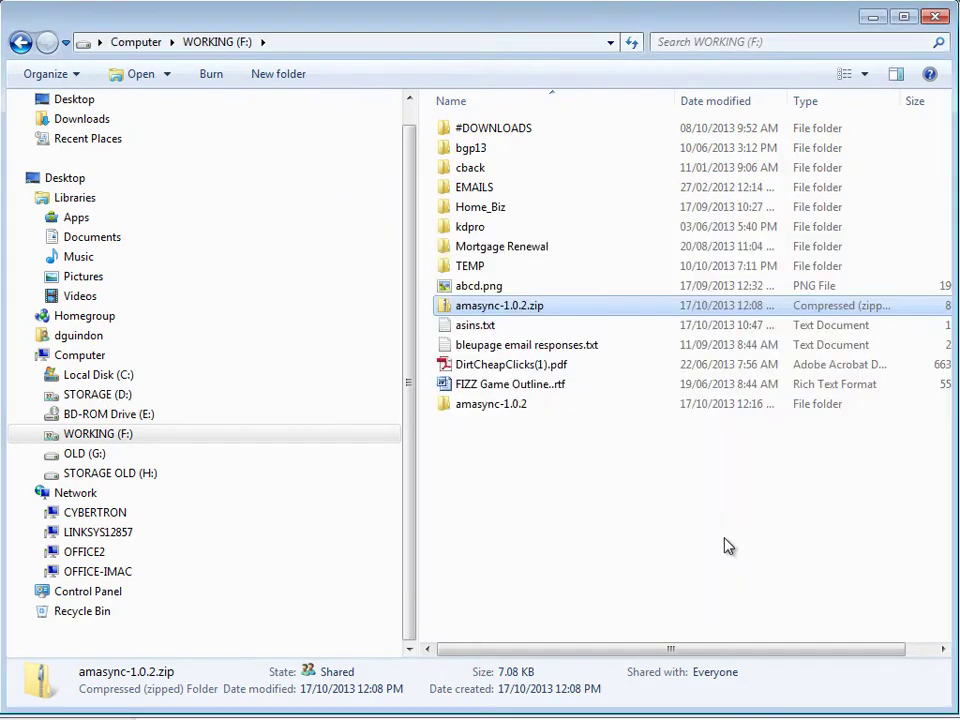
pyautogui.doubleClick(493, 405)
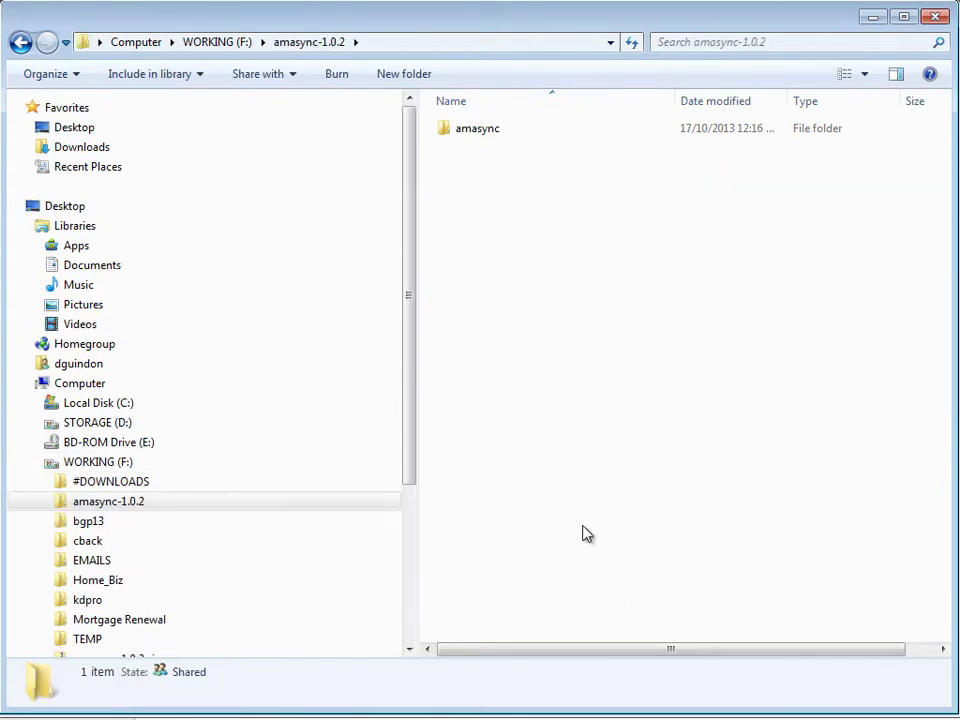
pyautogui.click(480, 134)
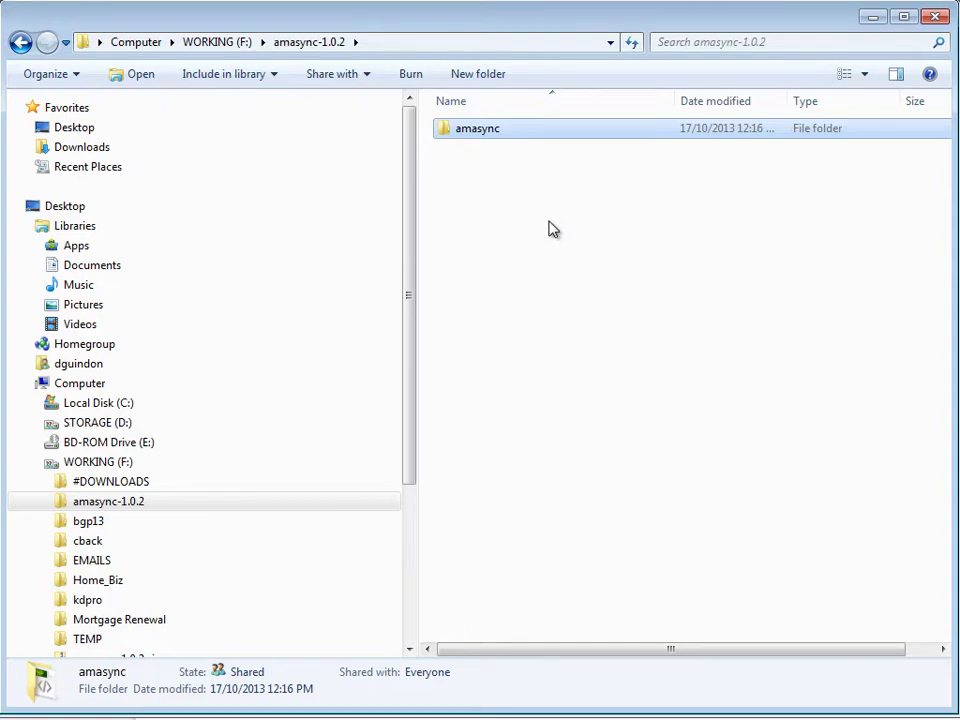
# - Switch to the web browser and search Google for "coffeecup free ftp"
pyautogui.click(867, 19)
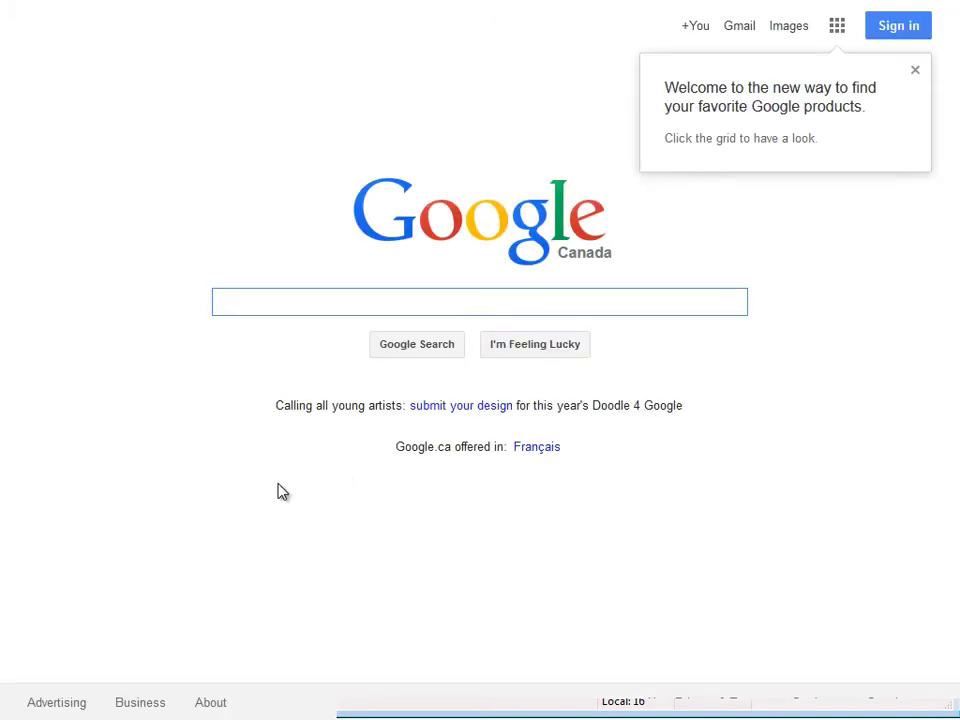
pyautogui.write('coffecu')
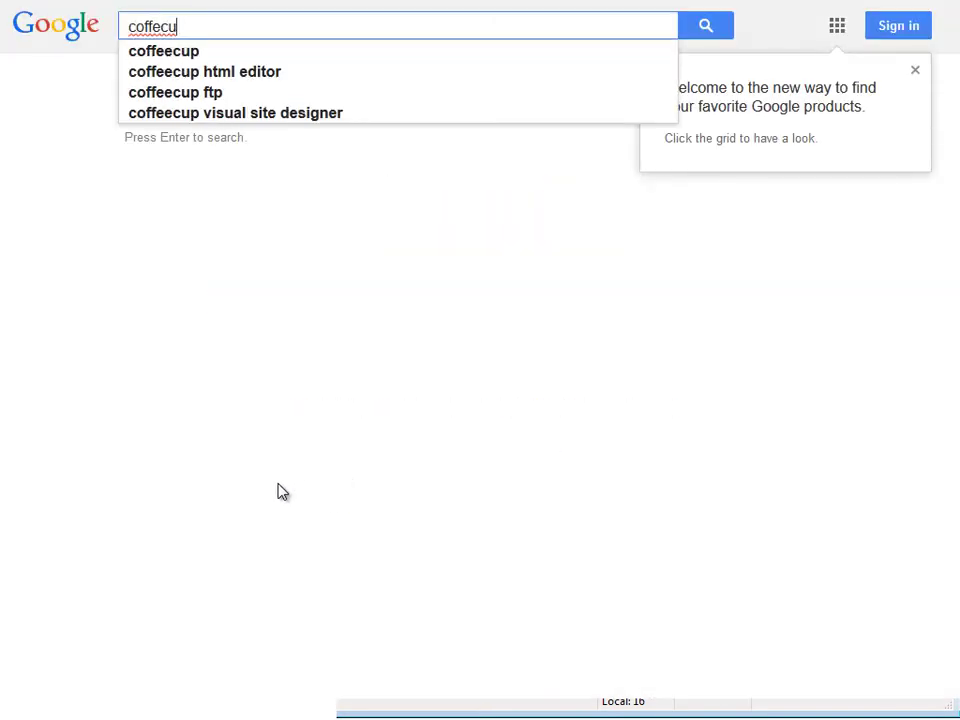
pyautogui.write('p free')
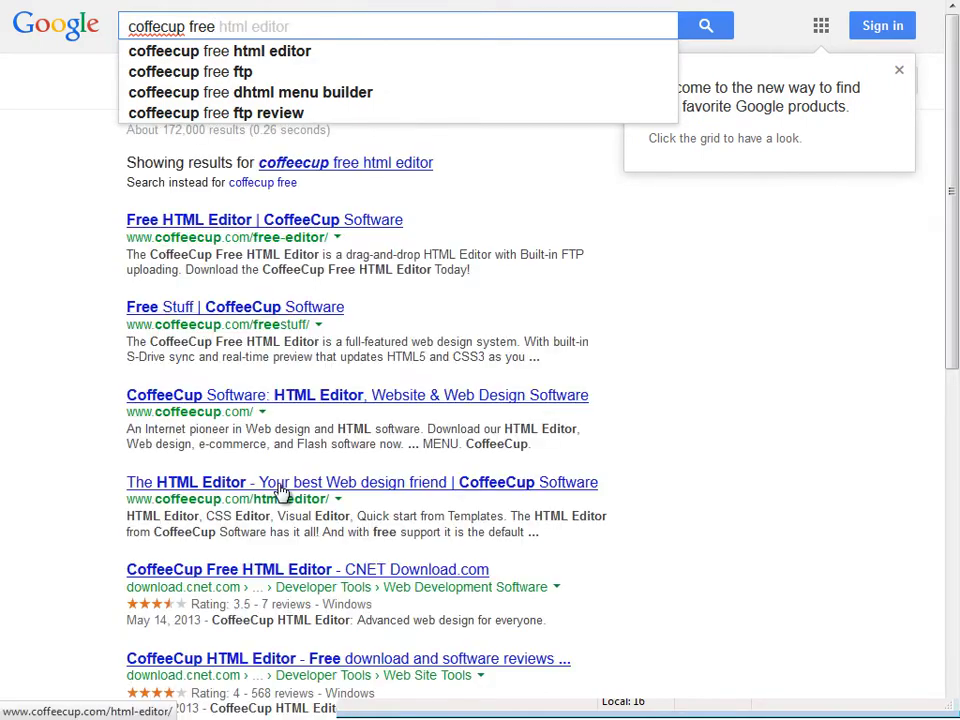
pyautogui.press('Down')
pyautogui.press('Down')
pyautogui.press('Return')
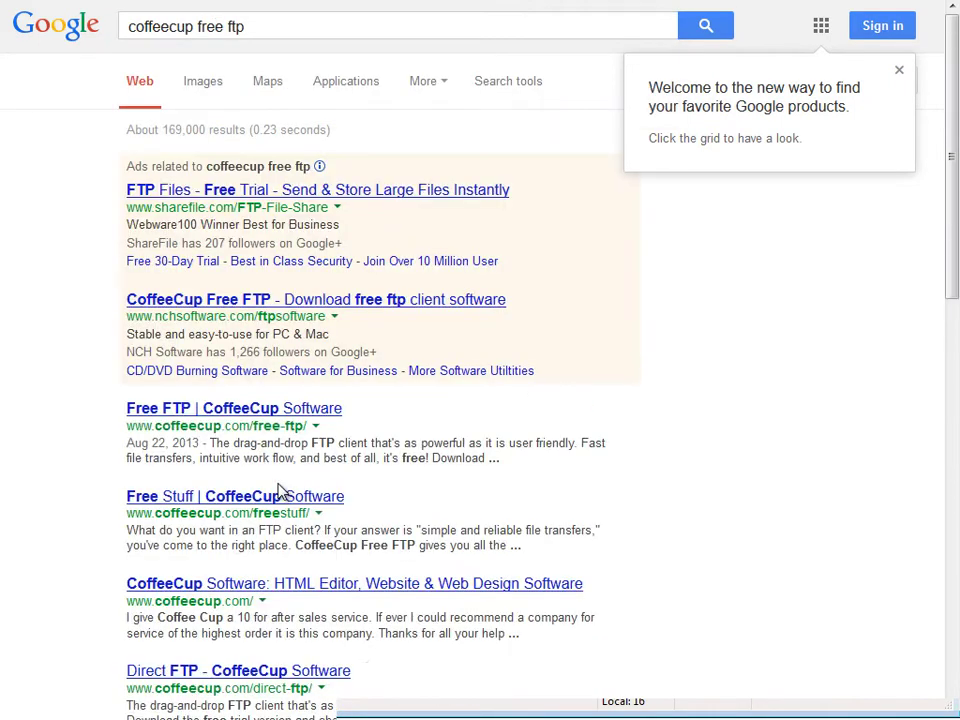
# - Download the free version of CoffeeCup Free FTP 4.5 from coffeecup.com, saving CoffeeFreeFTPInstaller4.5.exe to the WORKING (F:) drive
pyautogui.click(223, 412)
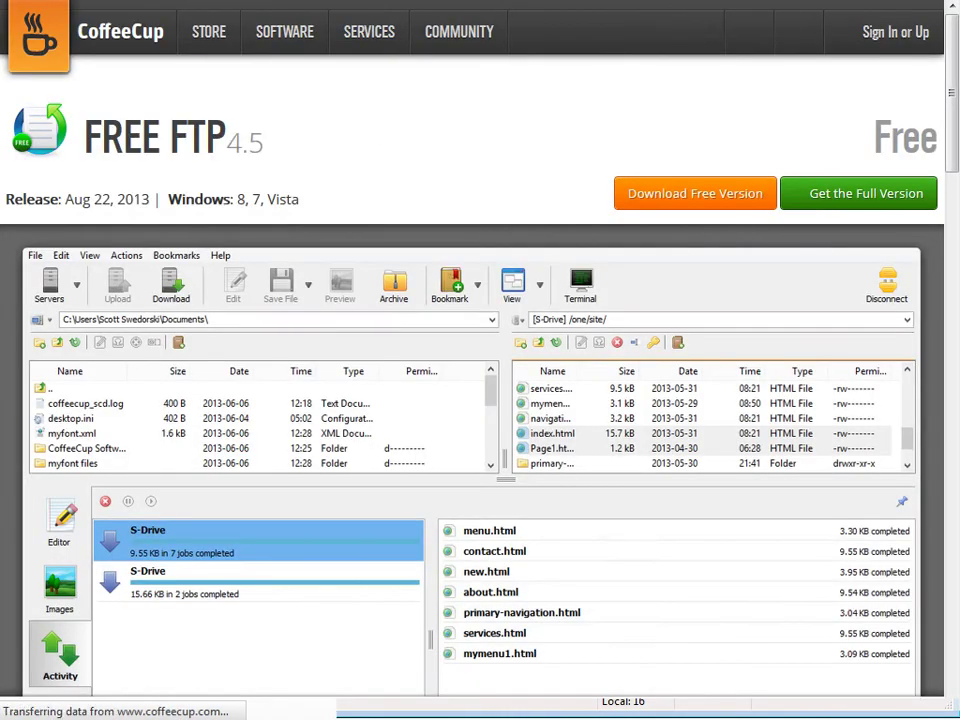
pyautogui.moveTo(479, 143)
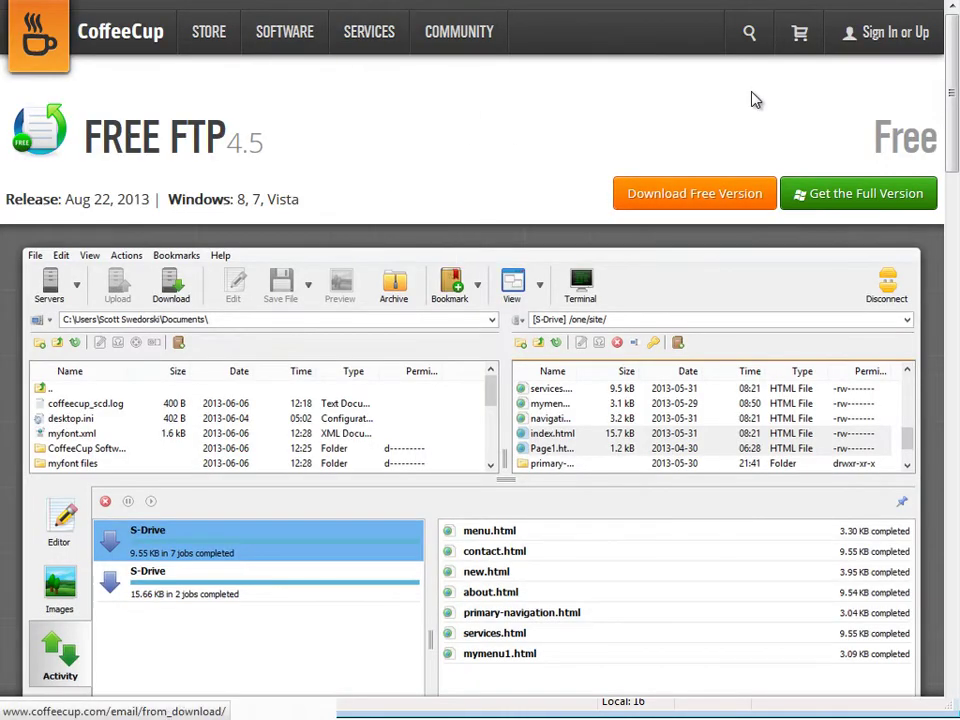
pyautogui.scroll(-5, 712, 308)
pyautogui.scroll(5, 712, 308)
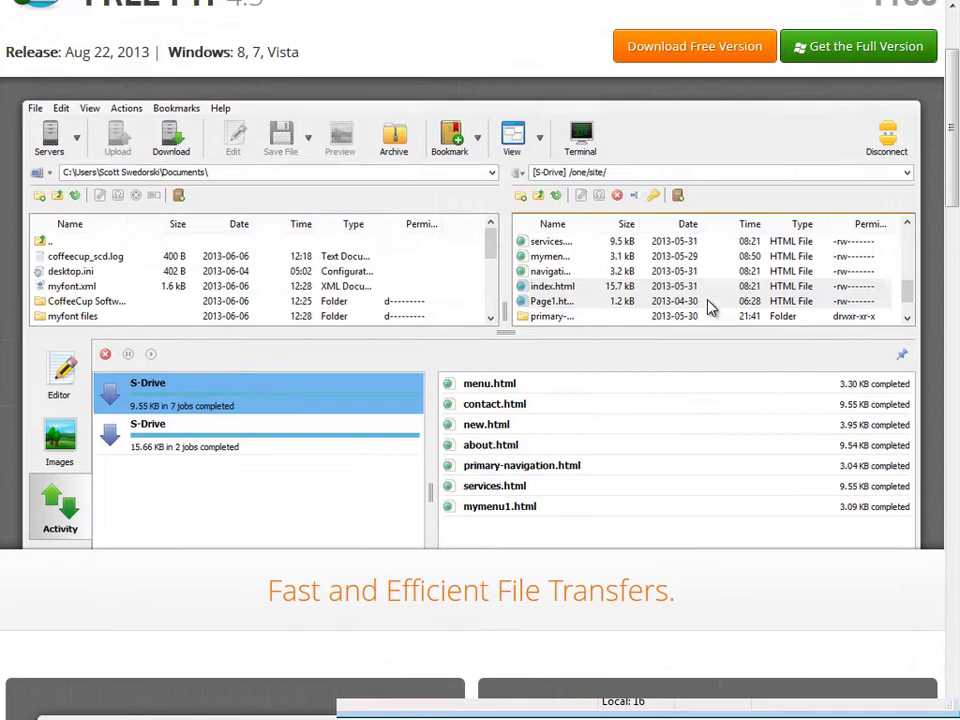
pyautogui.click(710, 198)
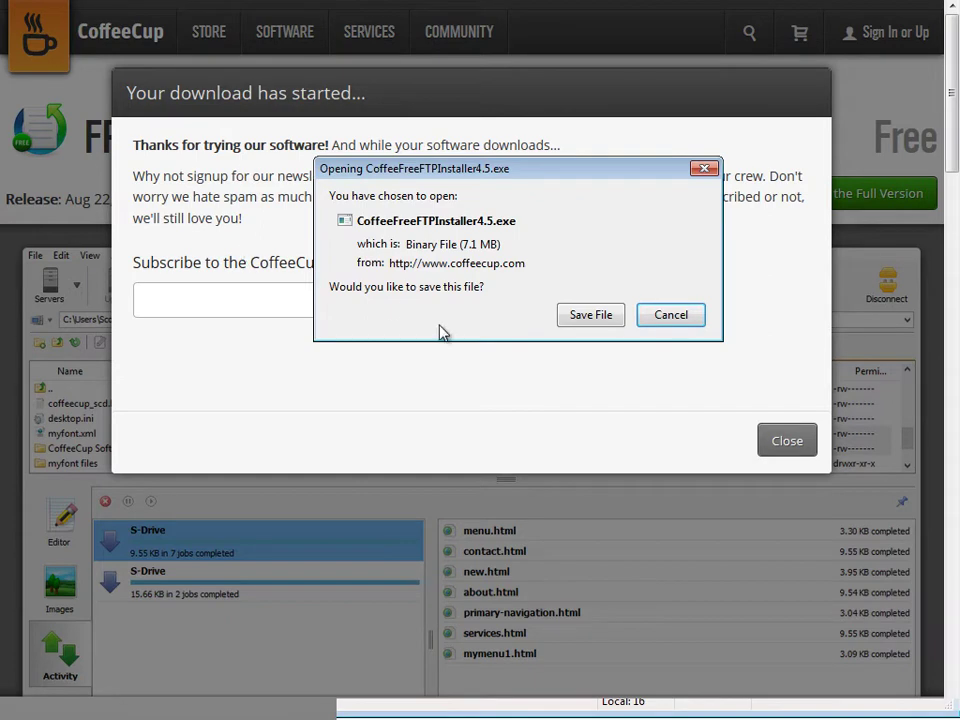
pyautogui.moveTo(608, 172); pyautogui.dragTo(551, 201)
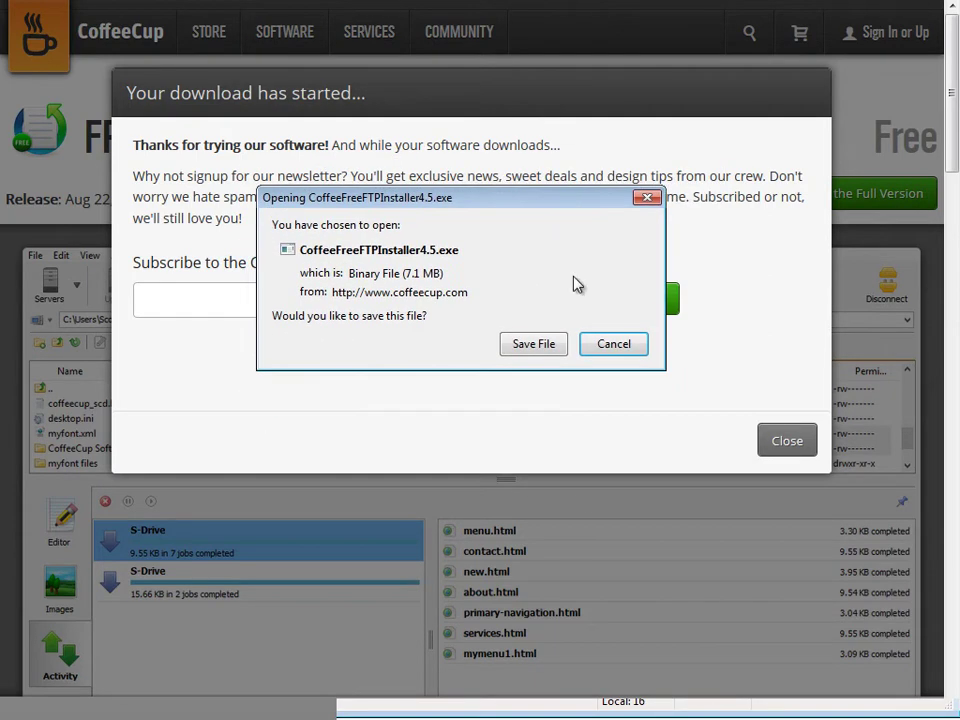
pyautogui.click(535, 352)
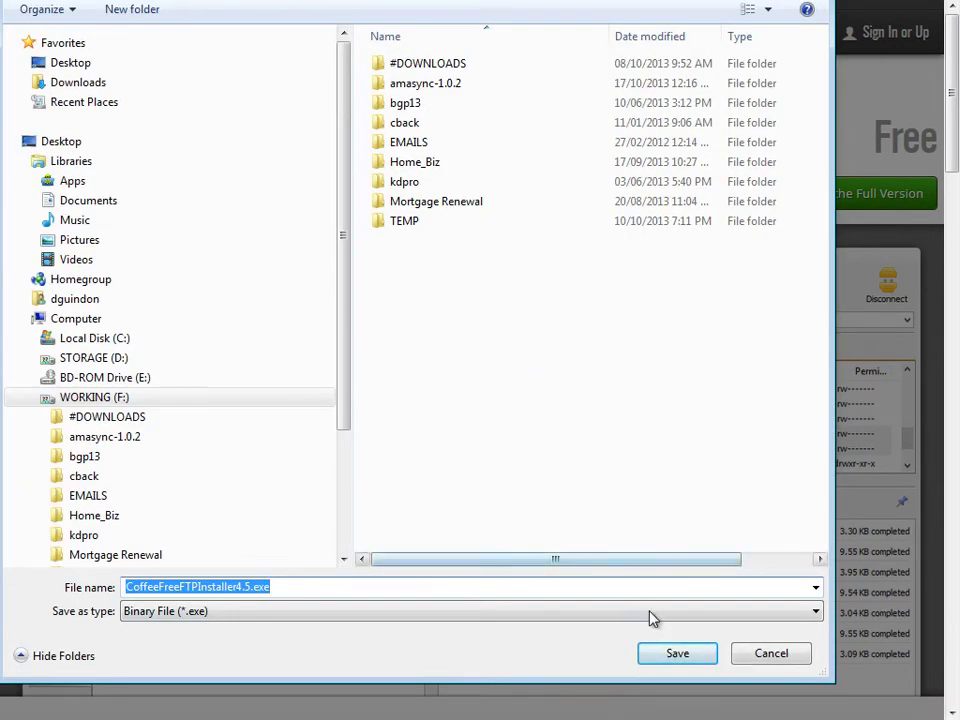
pyautogui.click(680, 653)
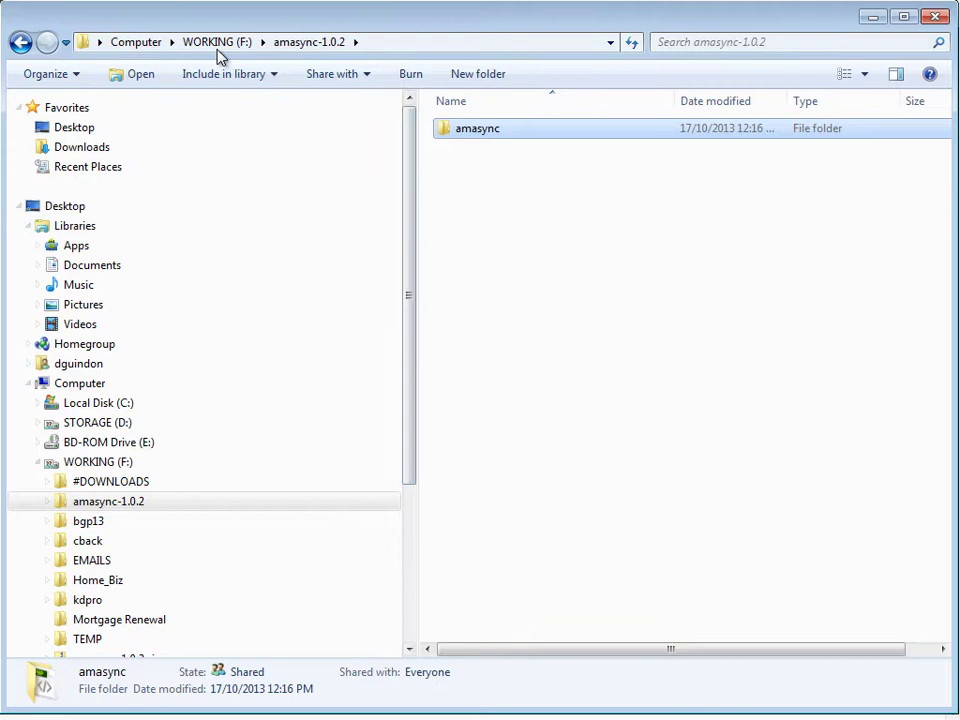
# - Run CoffeeFreeFTPInstaller4.5.exe from the WORKING (F:) drive, and cancel the setup wizard
pyautogui.click(205, 44)
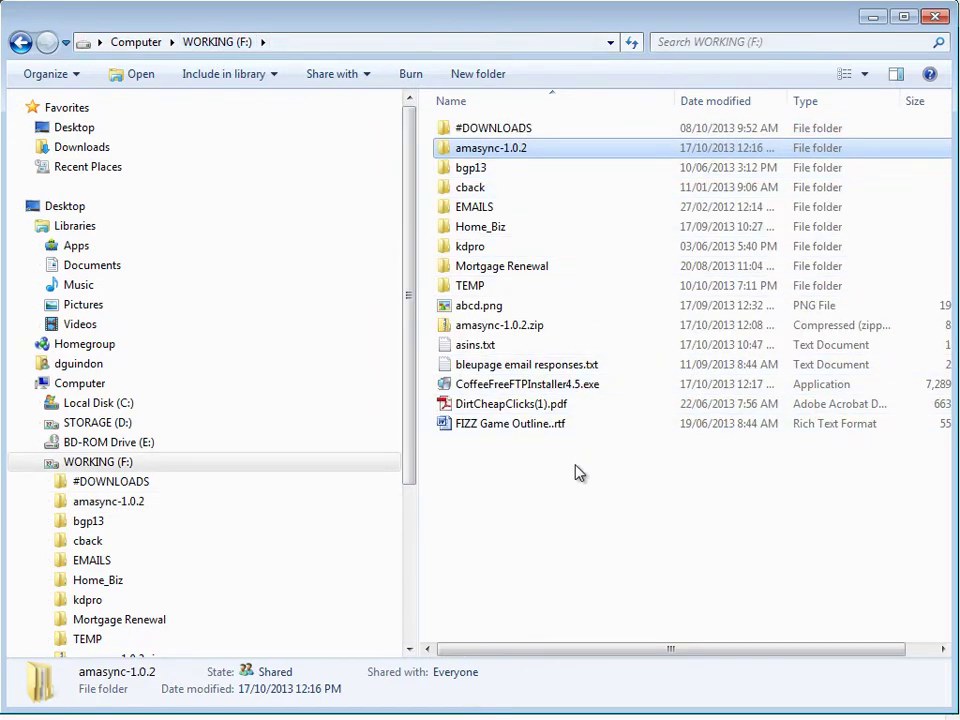
pyautogui.click(540, 386)
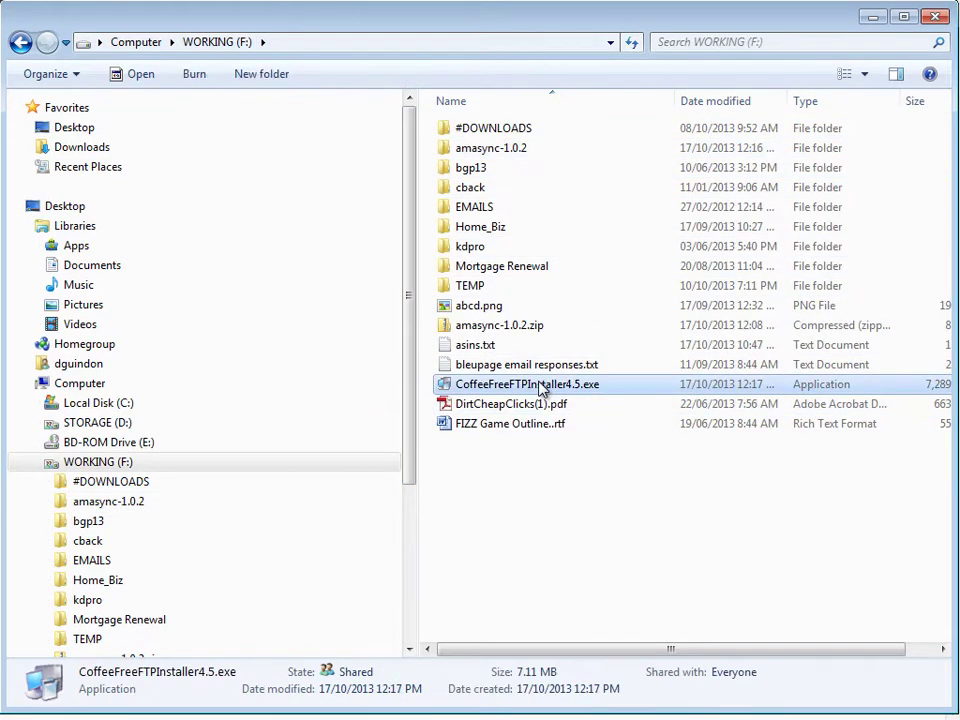
pyautogui.doubleClick(540, 386)
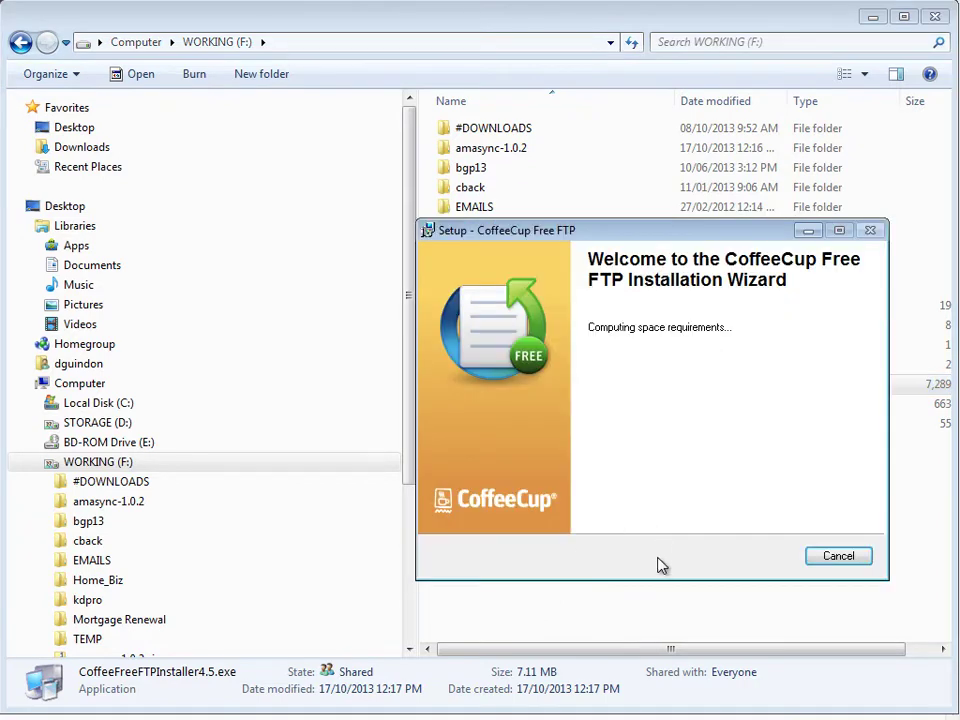
pyautogui.click(825, 556)
pyautogui.click(742, 474)
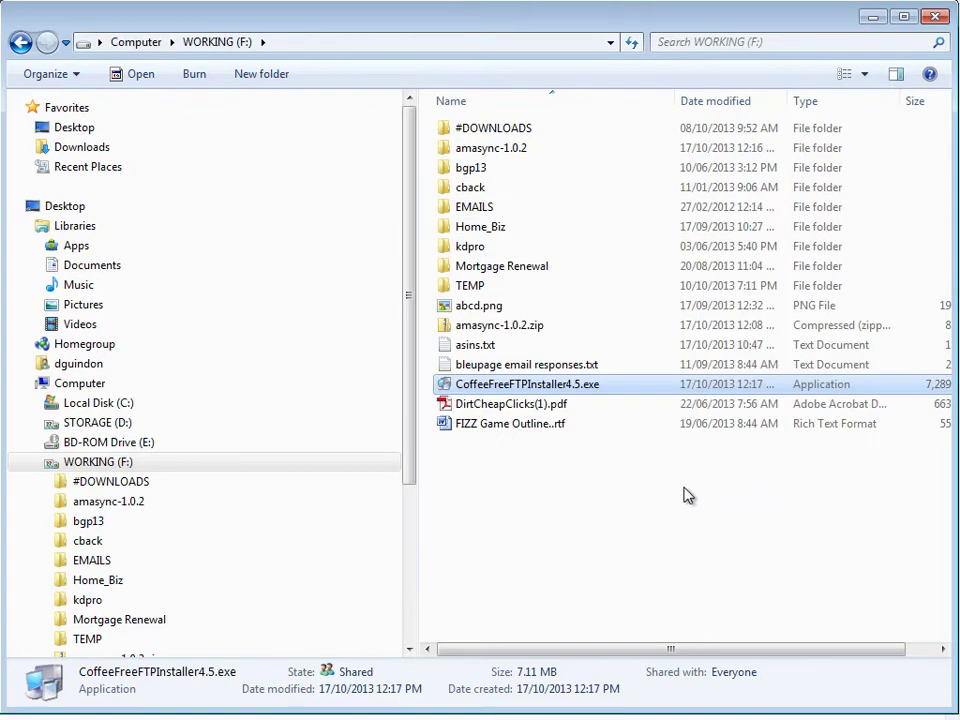
# - Delete CoffeeFreeFTPInstaller4.5.exe from the WORKING (F:) drive
pyautogui.rightClick(565, 388)
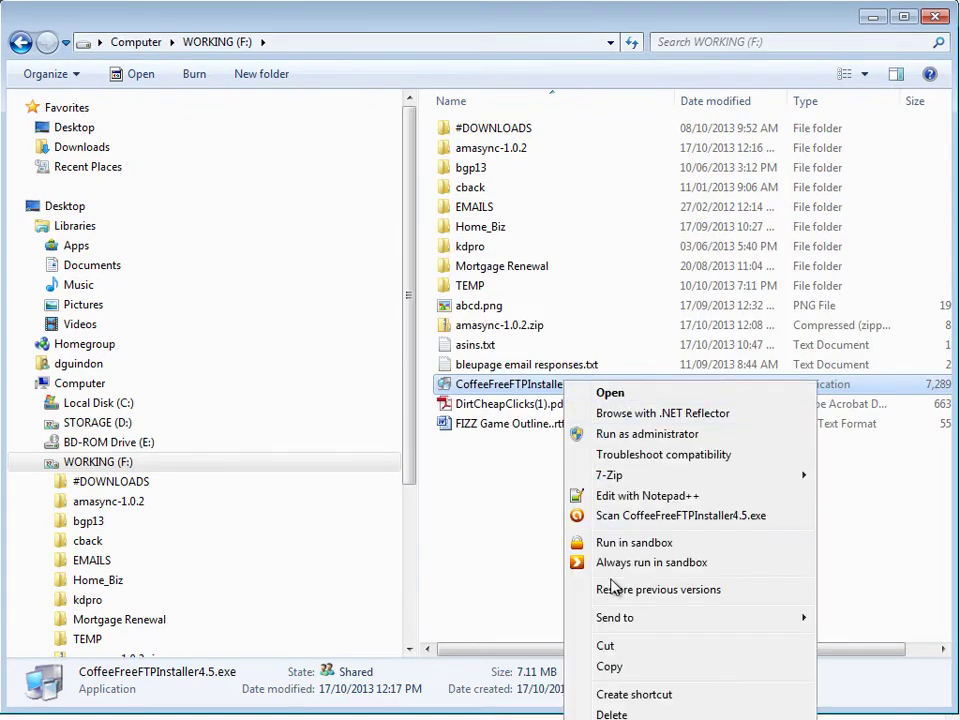
pyautogui.click(600, 713)
pyautogui.click(724, 484)
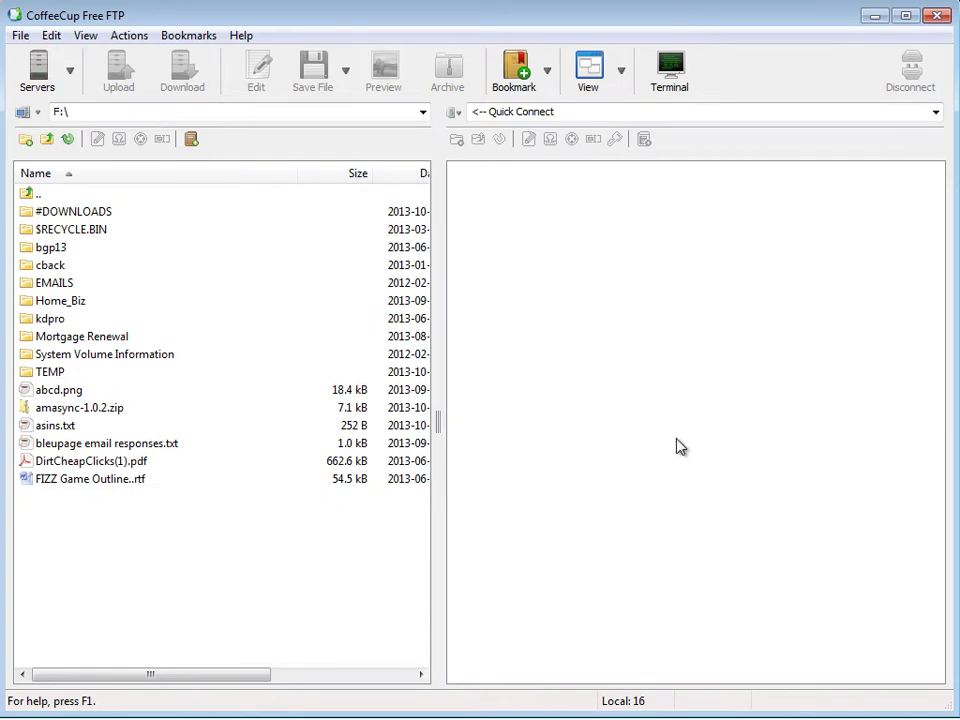
# - In CoffeeCup Free FTP, widen the local file pane and open the amasync-1.0.2 folder from the refreshed F: listing
pyautogui.moveTo(440, 426); pyautogui.dragTo(456, 426)
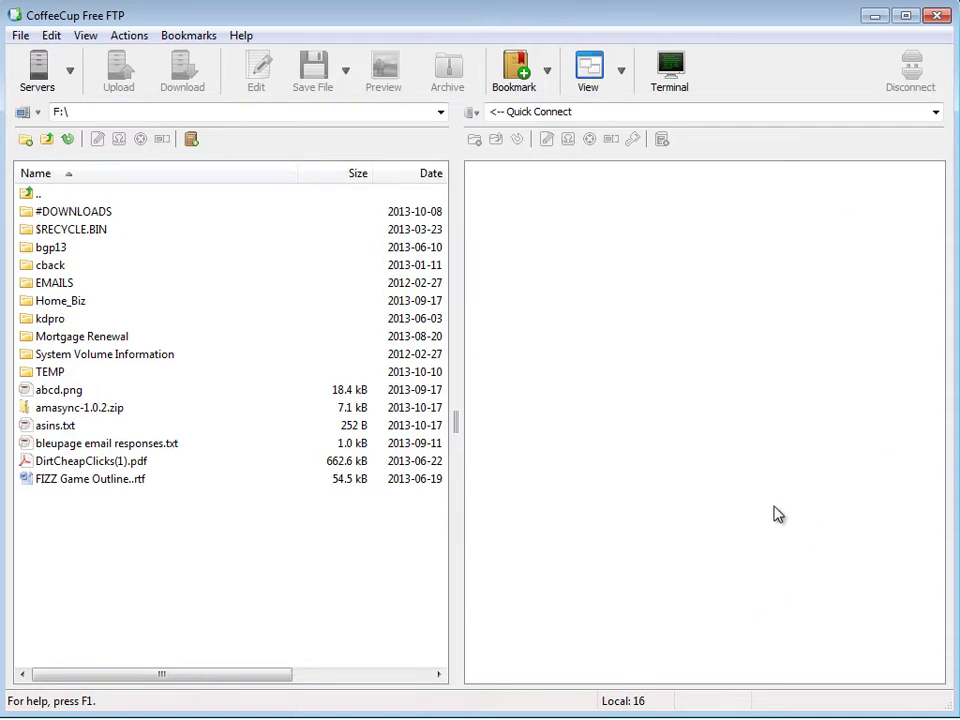
pyautogui.moveTo(455, 424); pyautogui.dragTo(477, 426)
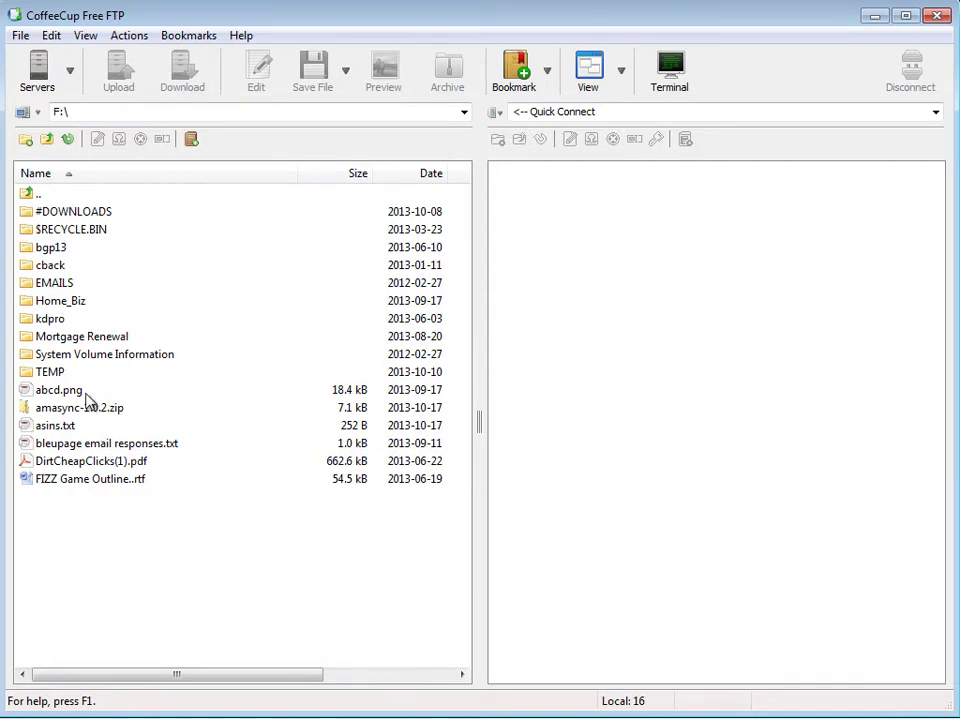
pyautogui.click(68, 142)
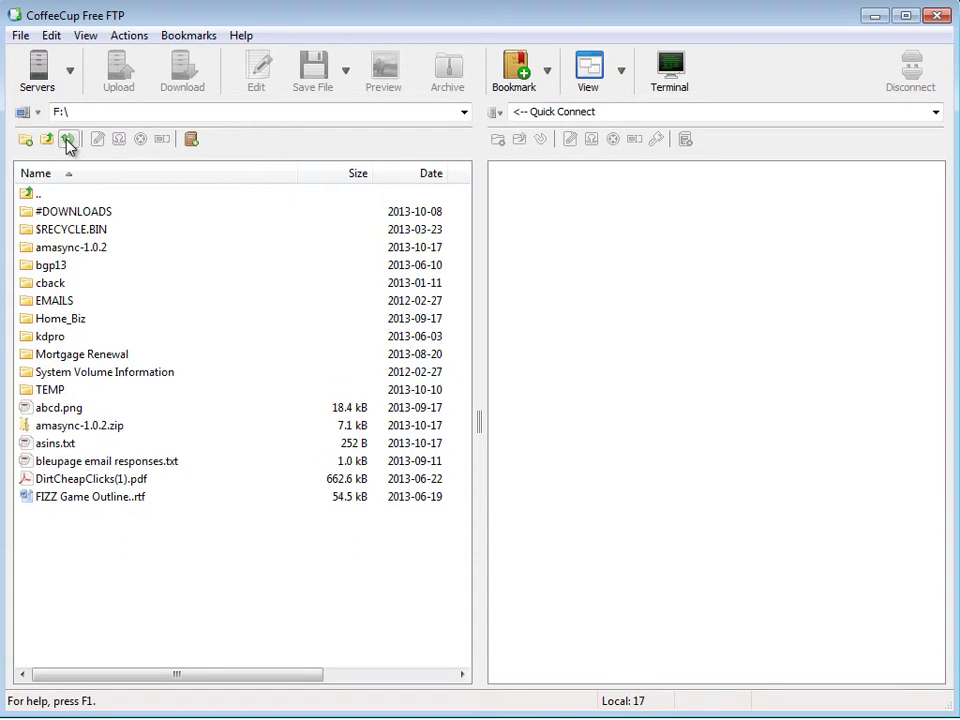
pyautogui.doubleClick(57, 251)
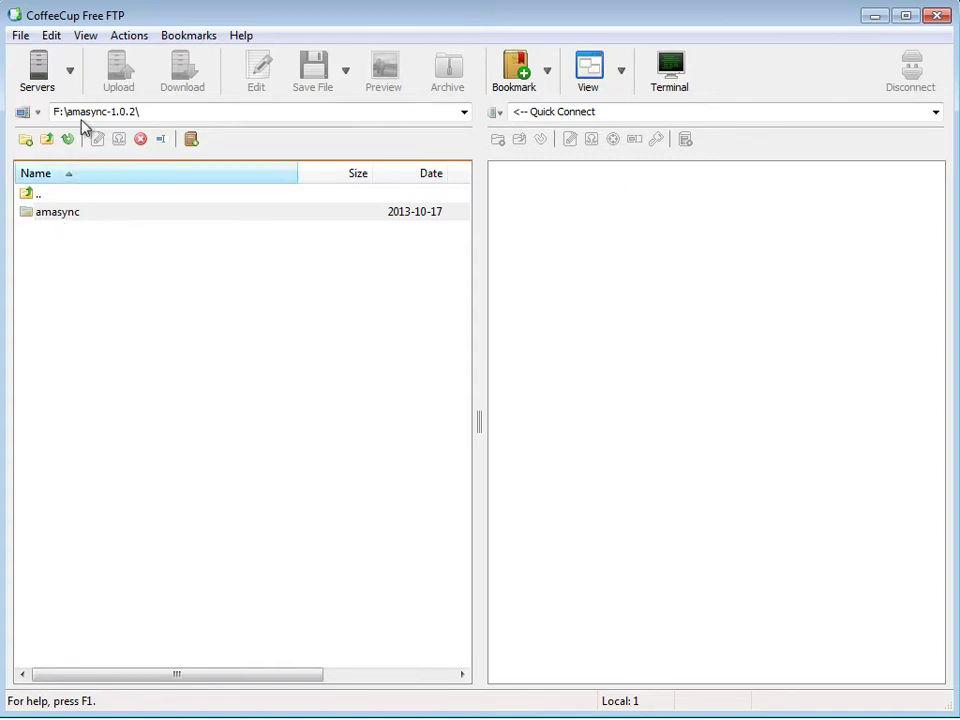
pyautogui.click(71, 80)
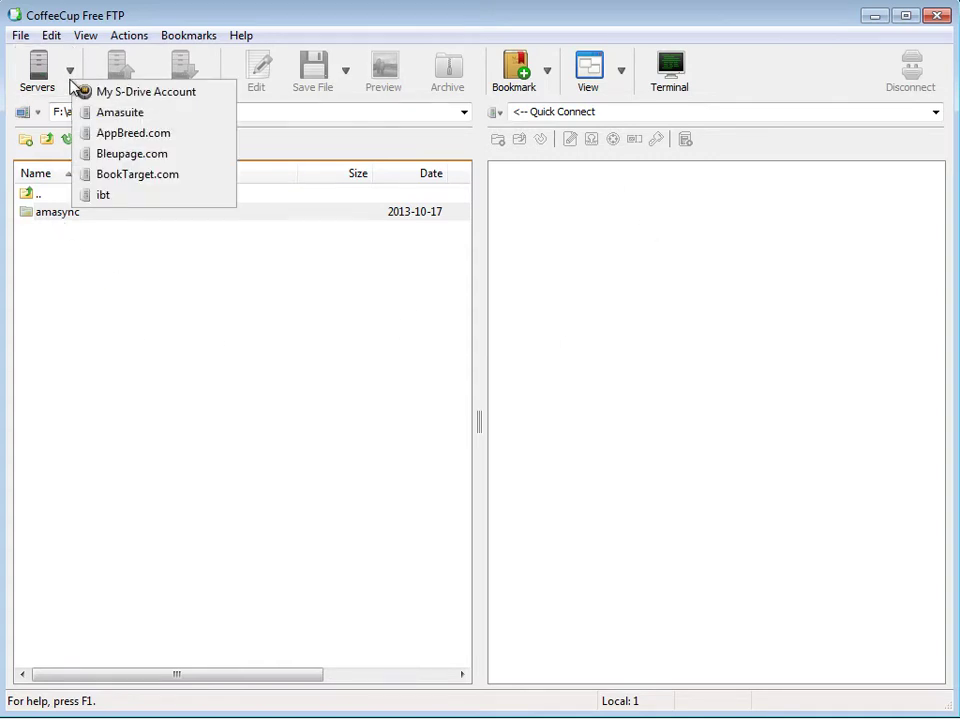
pyautogui.click(37, 83)
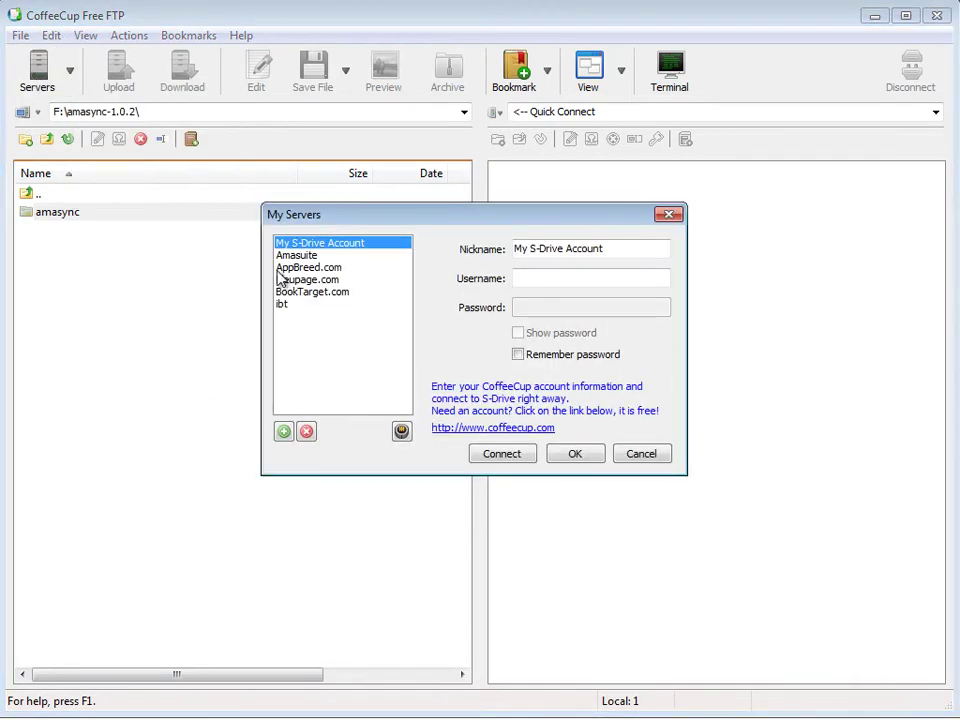
pyautogui.click(284, 432)
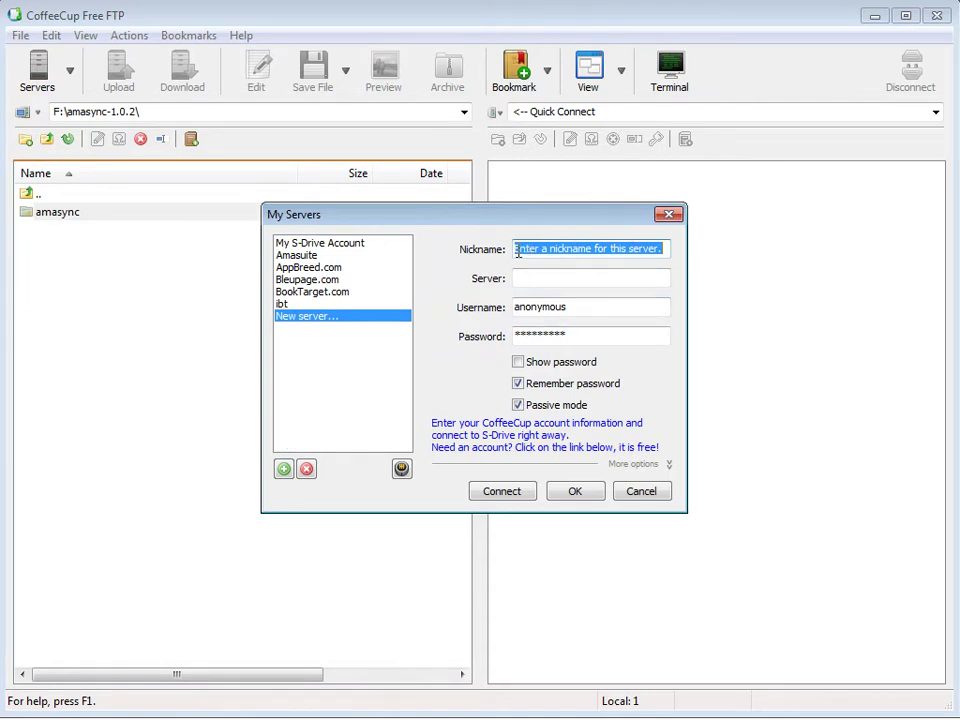
pyautogui.write('Amasuiote')
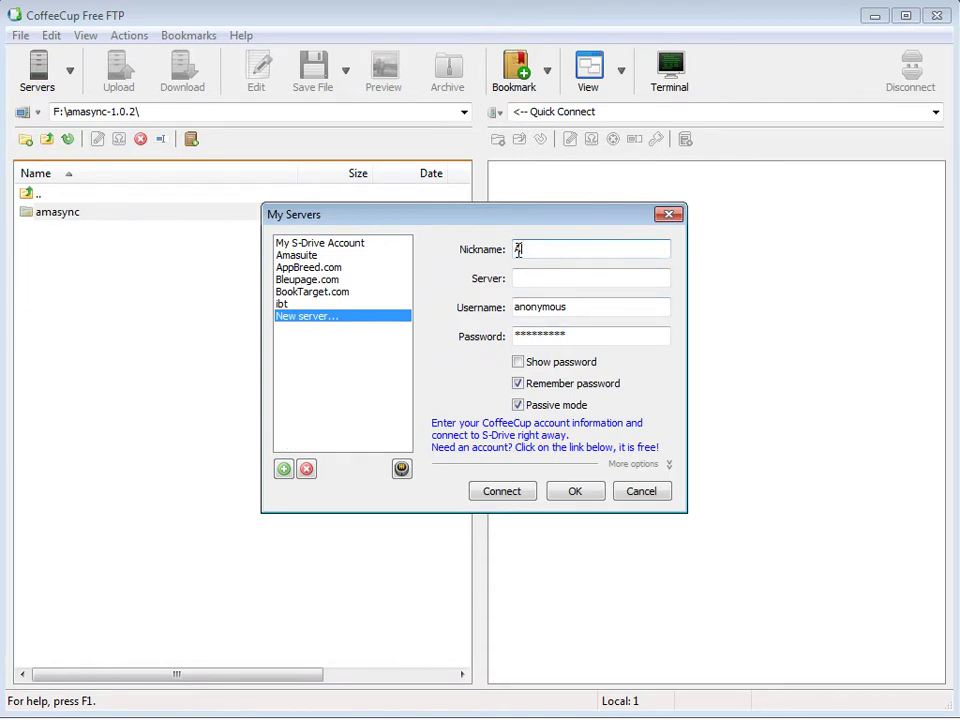
pyautogui.press('BackSpace')
pyautogui.press('BackSpace')
pyautogui.press('BackSpace')
pyautogui.write('te')
pyautogui.write('Site')
pyautogui.click(531, 277)
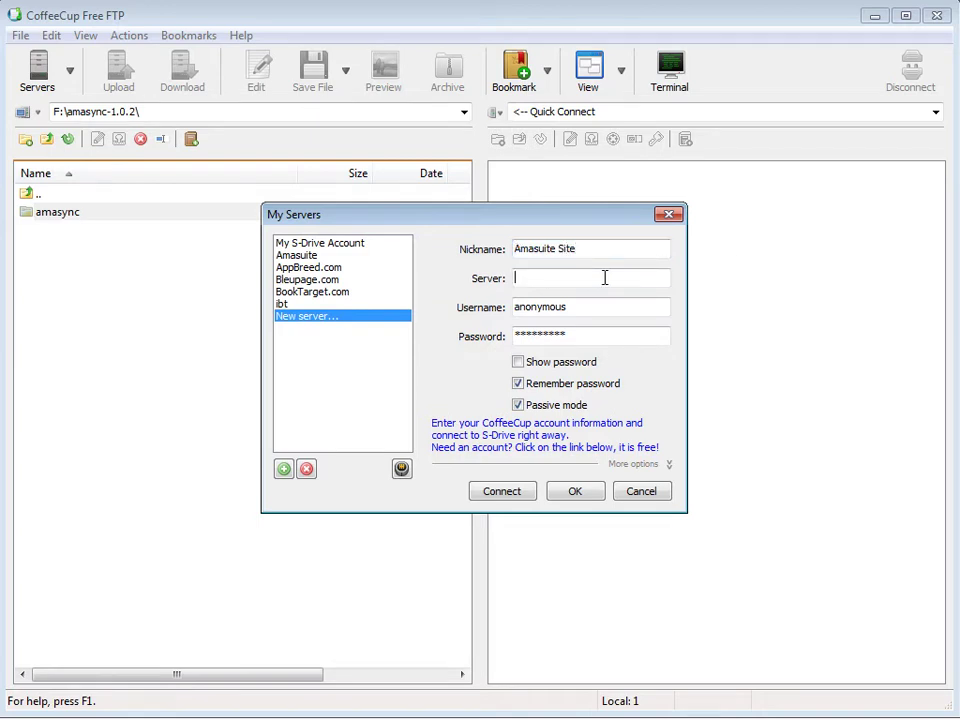
pyautogui.write('www.amasuite.com')
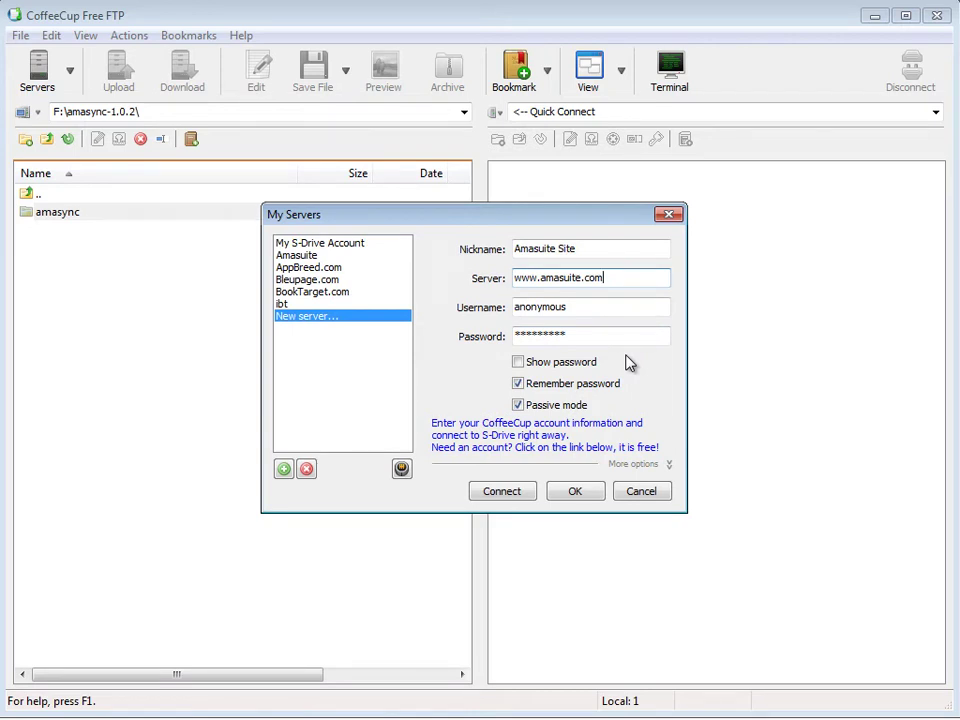
# - Display the connection details of the saved Amasuite server
pyautogui.doubleClick(583, 311)
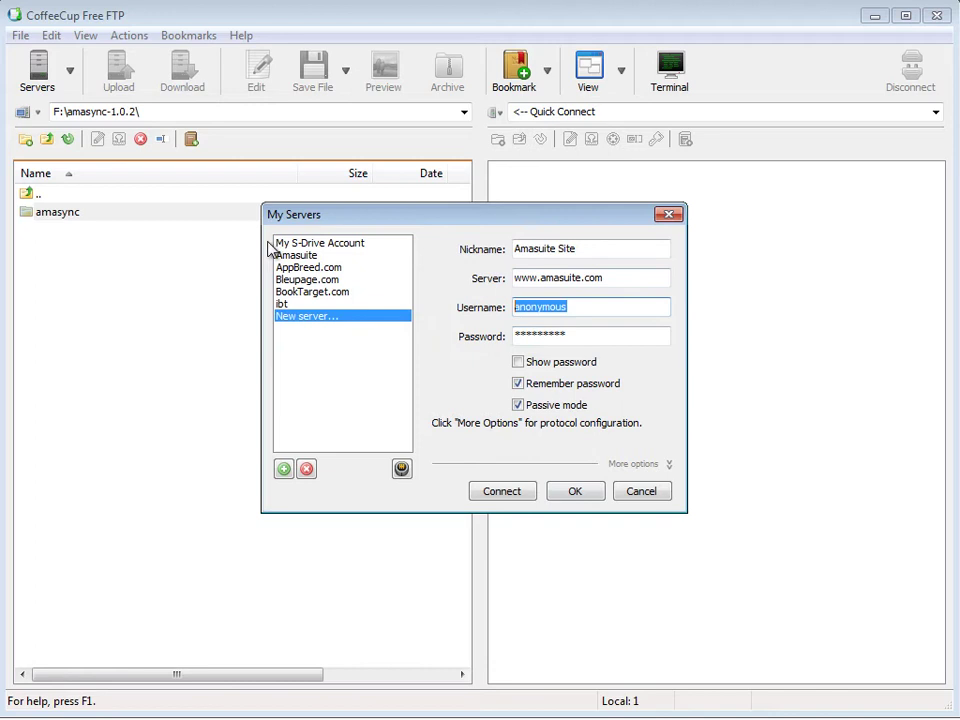
pyautogui.click(298, 255)
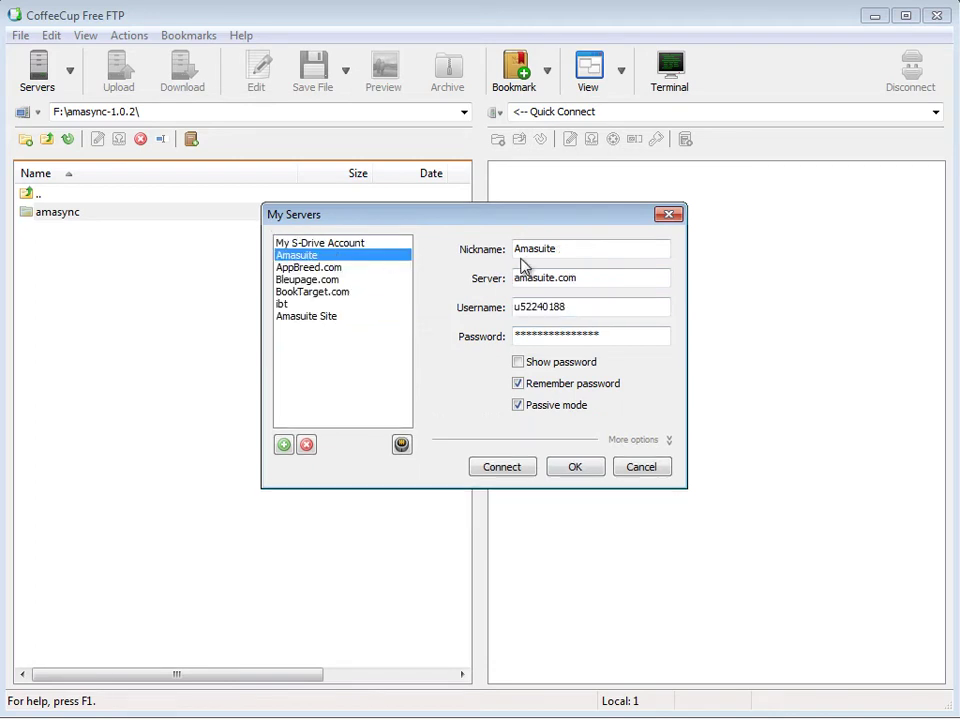
# - Connect to the saved Amasuite server and open its amasuite/sampleblog folder in the remote file listing
pyautogui.click(502, 467)
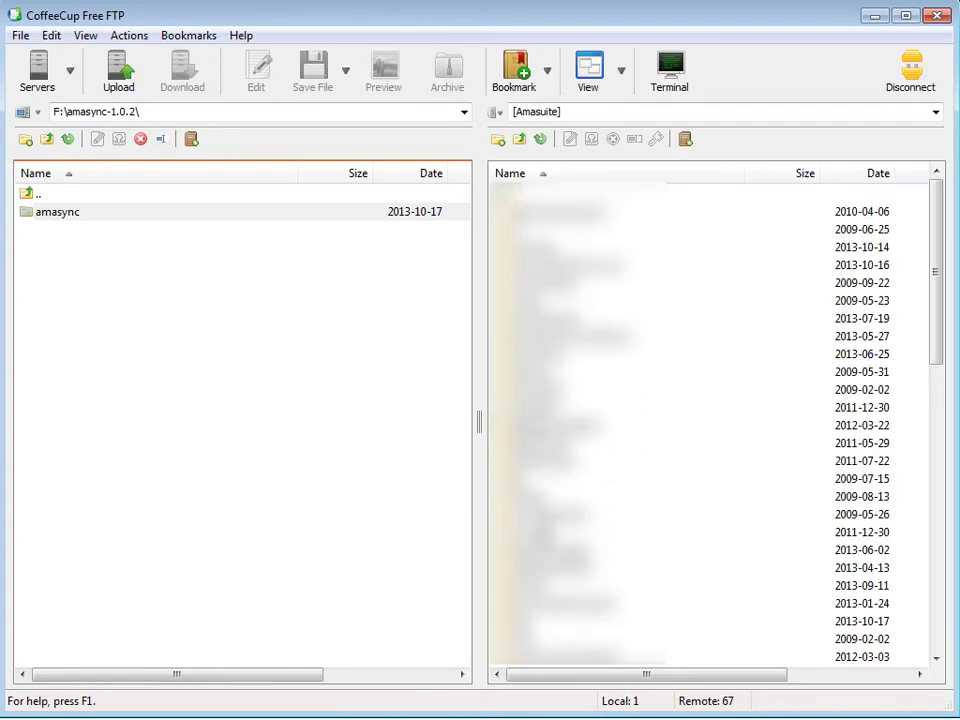
pyautogui.click(700, 567)
pyautogui.scroll(-2, 715, 420)
pyautogui.scroll(-4, 715, 420)
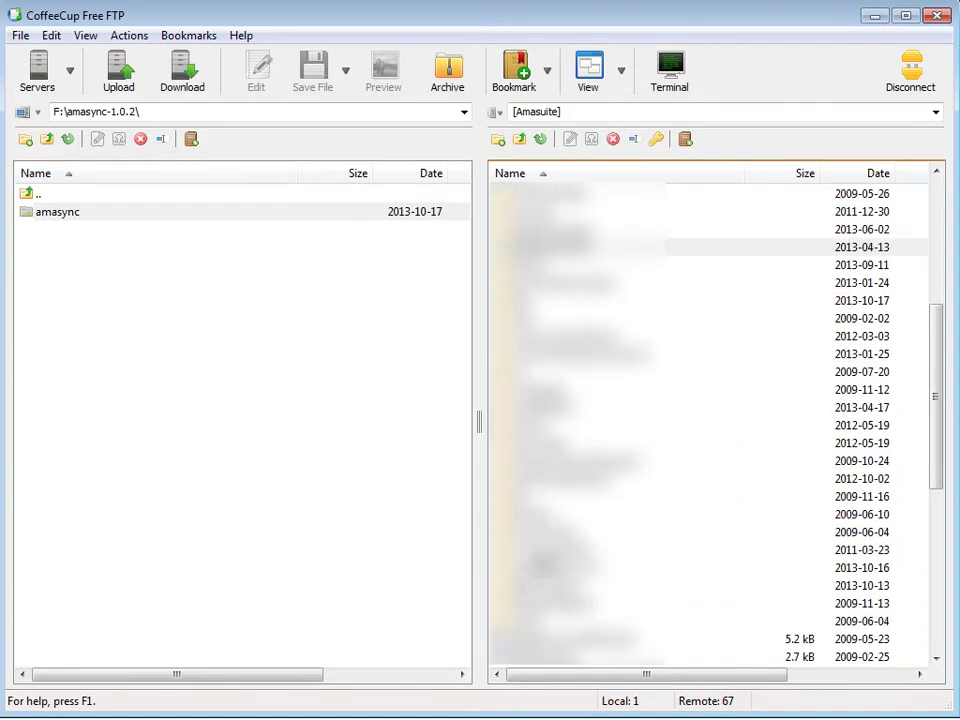
pyautogui.scroll(6, 414, 370)
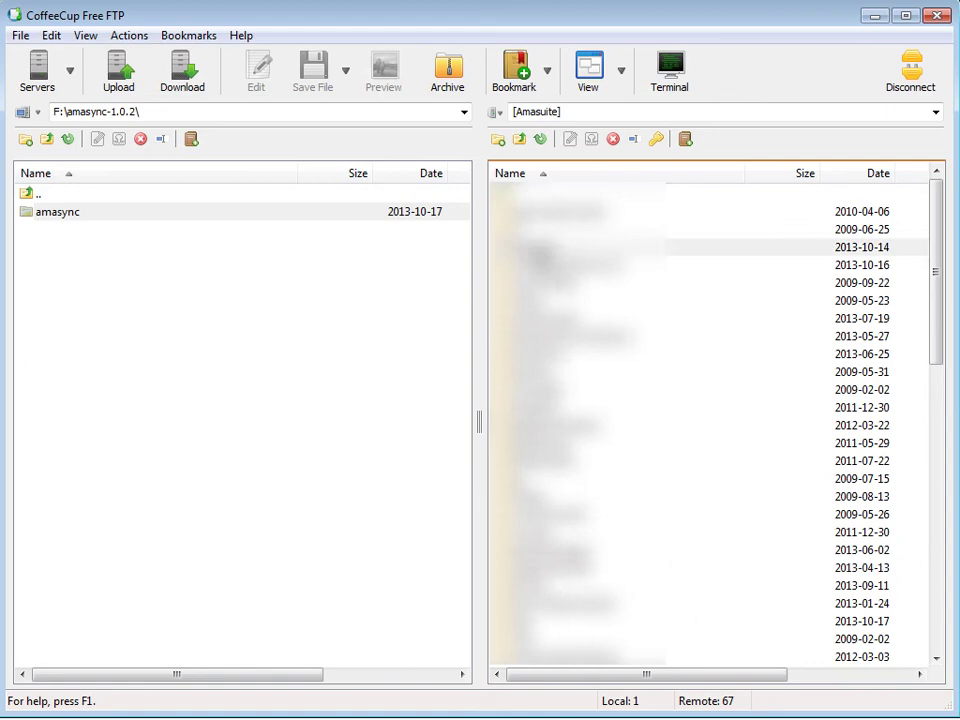
pyautogui.doubleClick(545, 249)
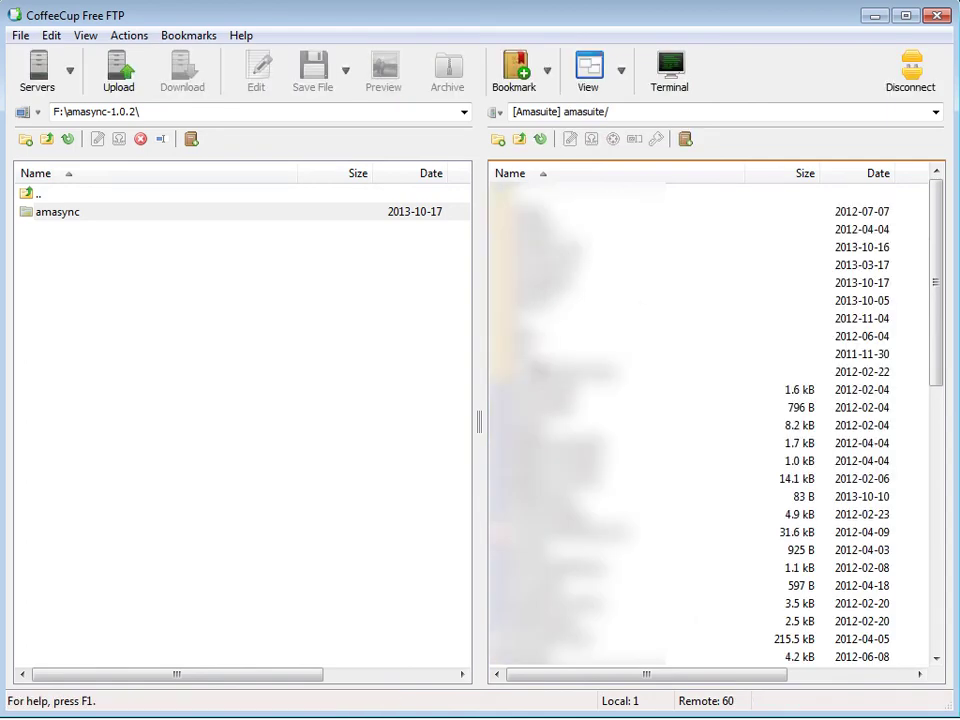
pyautogui.doubleClick(598, 282)
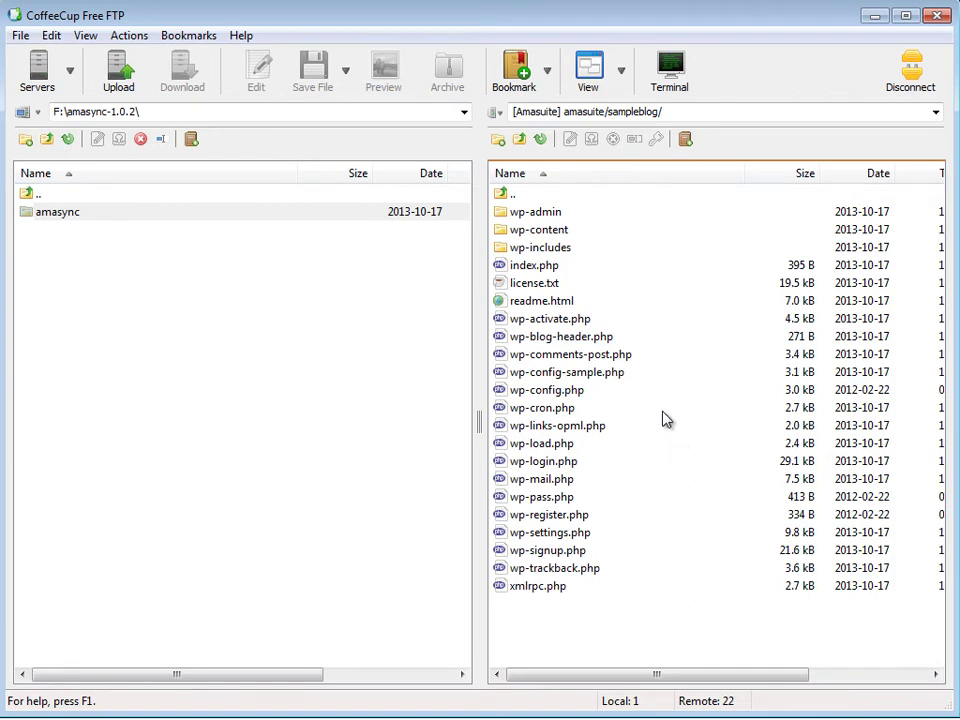
# - Upload the local amasync folder into the sample blog's wp-content/plugins folder on the server
pyautogui.click(82, 217)
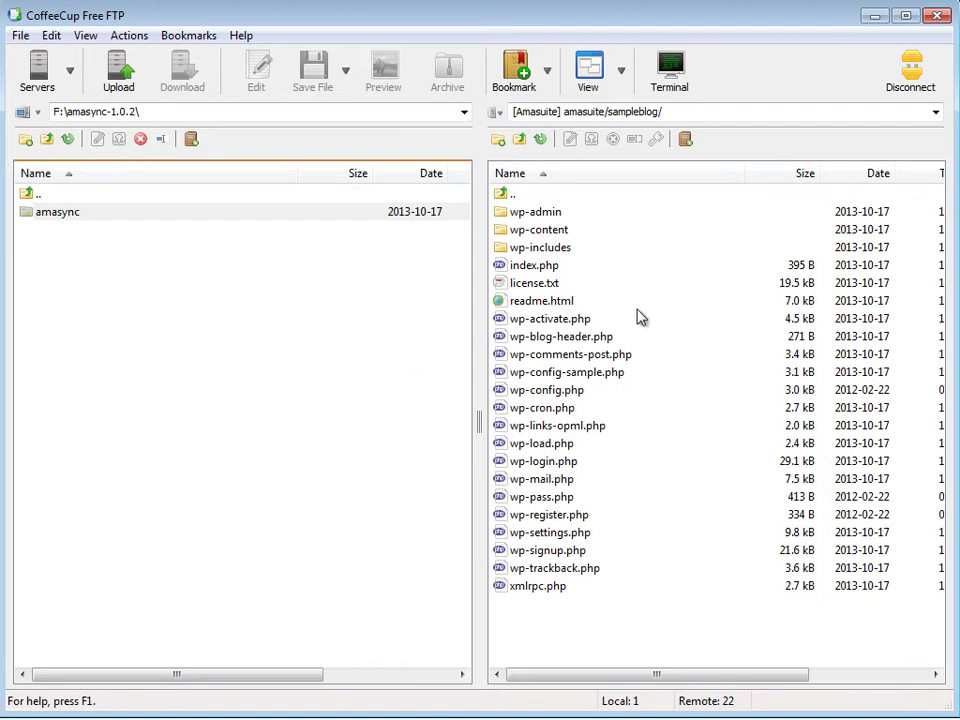
pyautogui.click(552, 232)
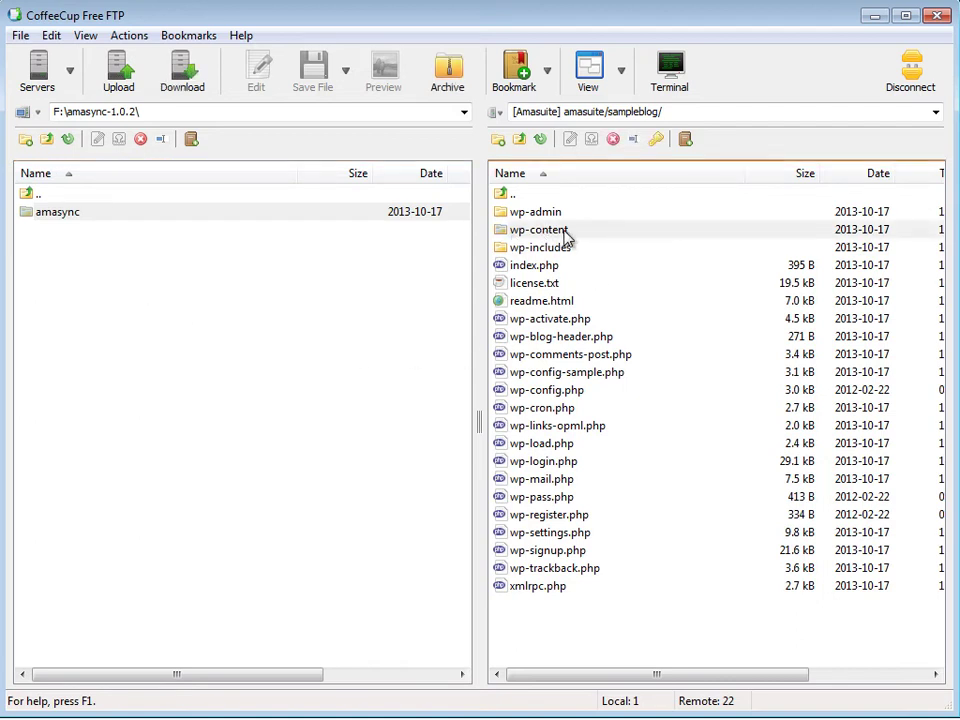
pyautogui.doubleClick(552, 232)
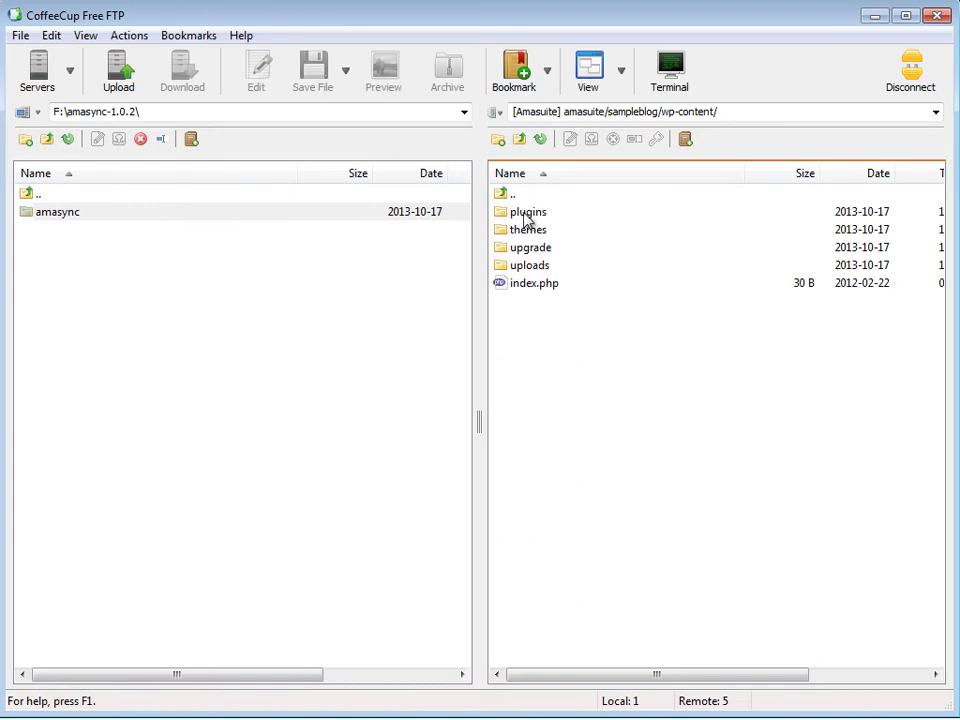
pyautogui.doubleClick(527, 214)
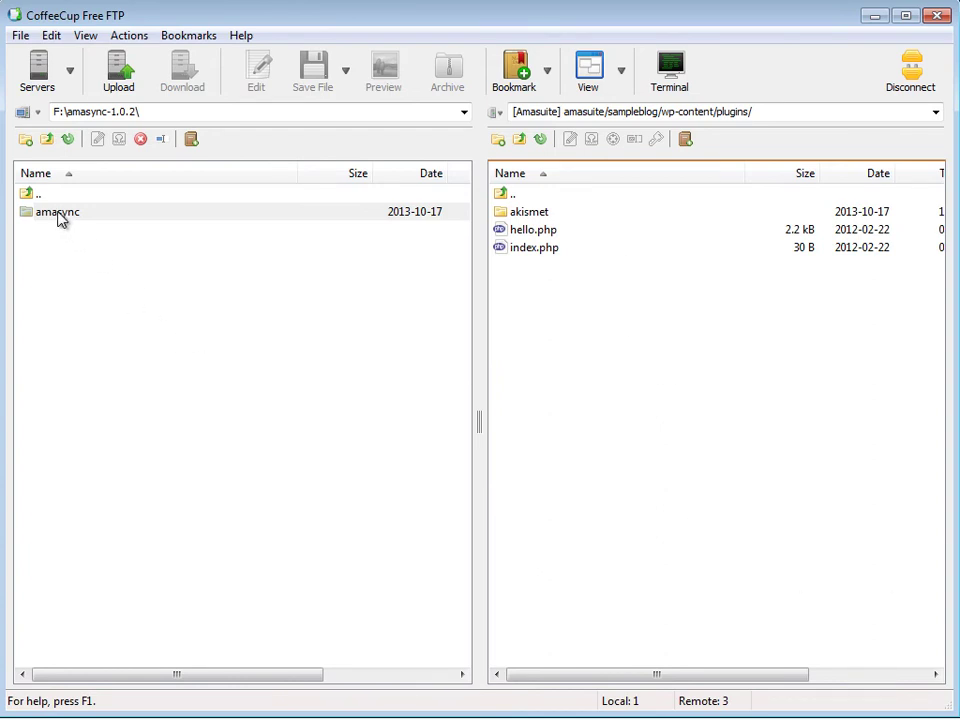
pyautogui.moveTo(58, 218); pyautogui.dragTo(686, 467)
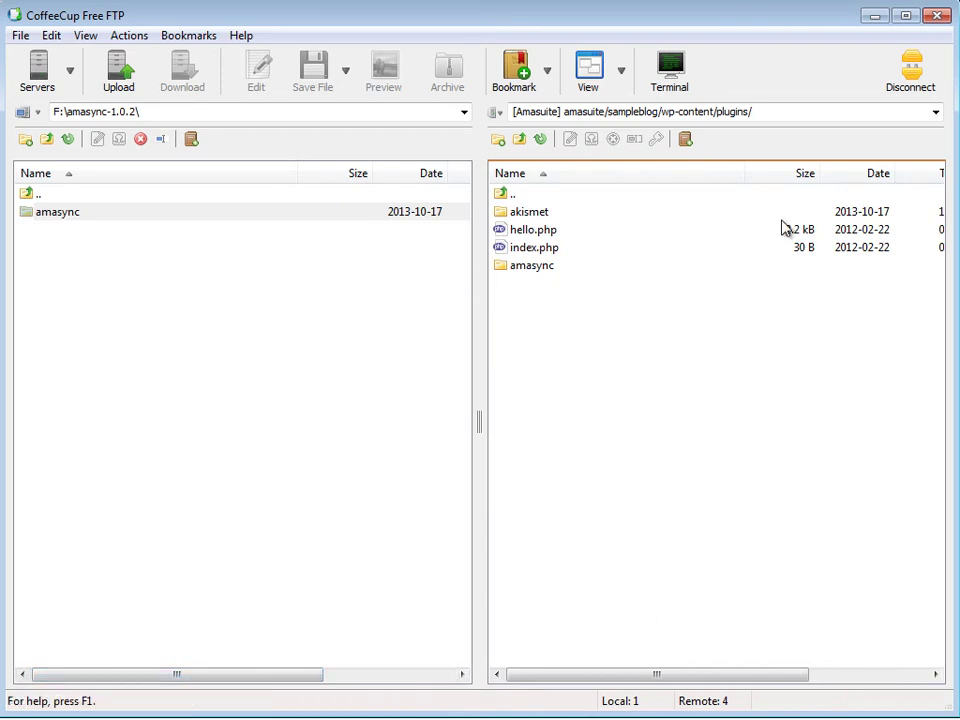
# - Switch to the Sample Blog's WordPress admin in the browser, reload the installed plugins list and activate the AmaSync plugin
pyautogui.click(875, 16)
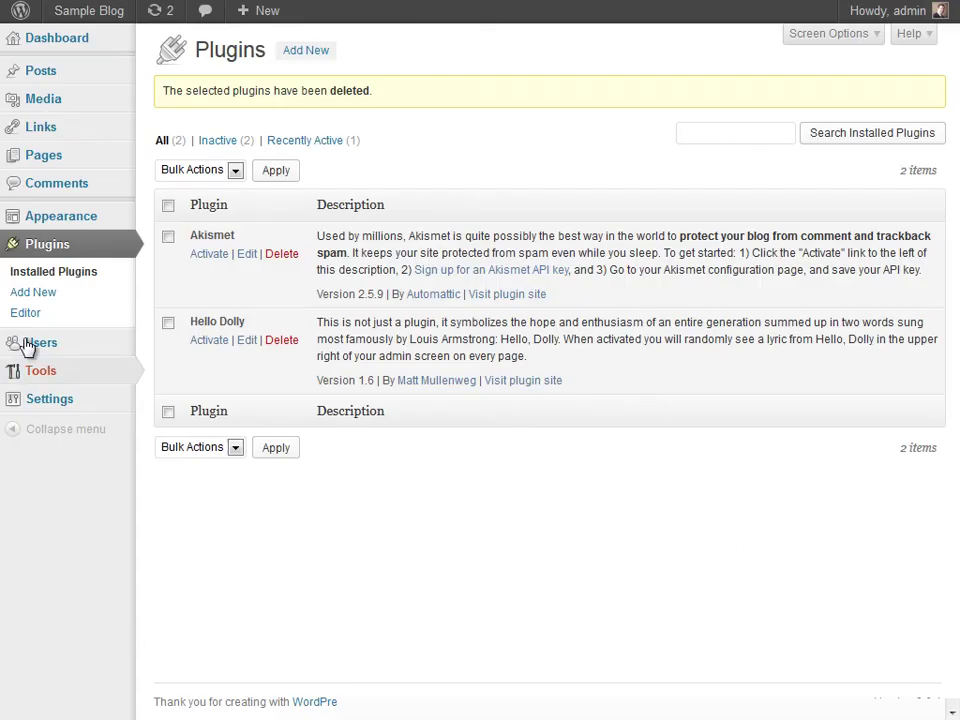
pyautogui.click(49, 247)
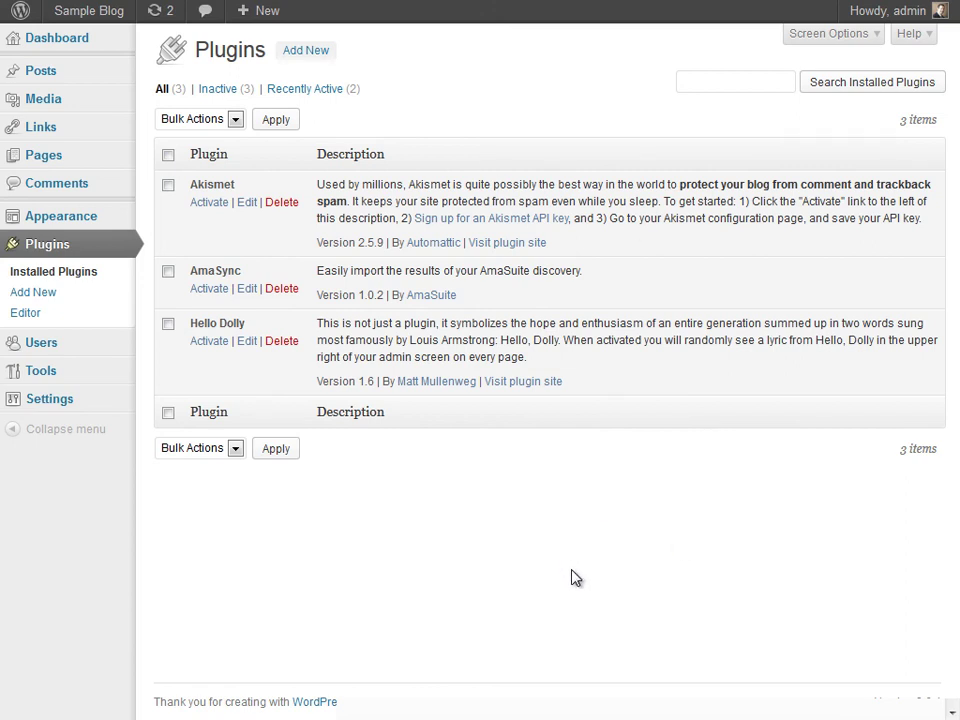
pyautogui.click(209, 289)
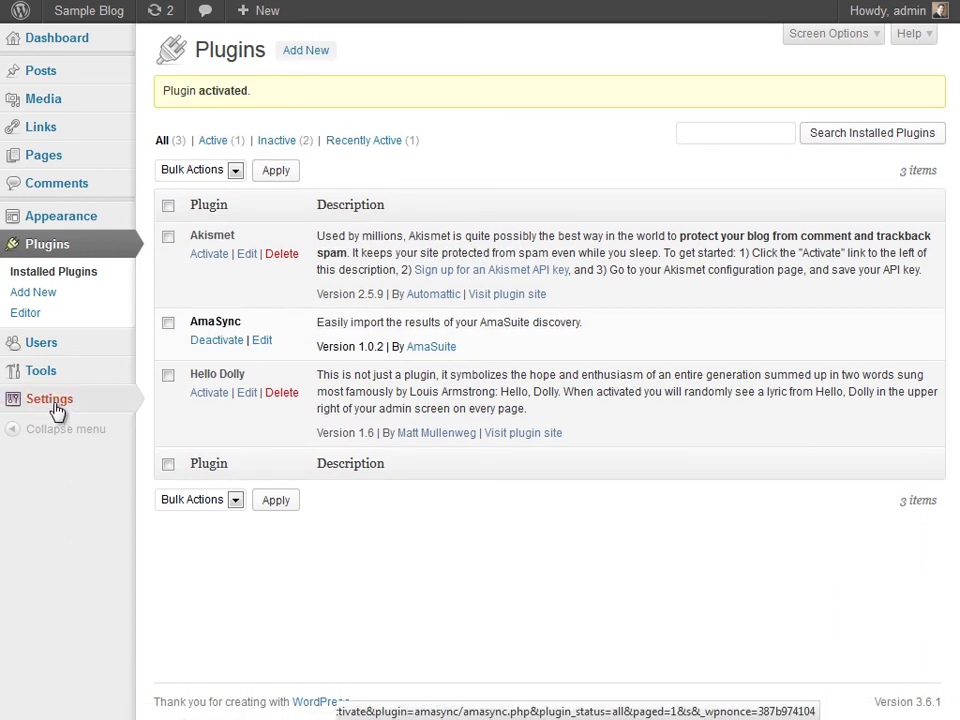
pyautogui.moveTo(58, 400)
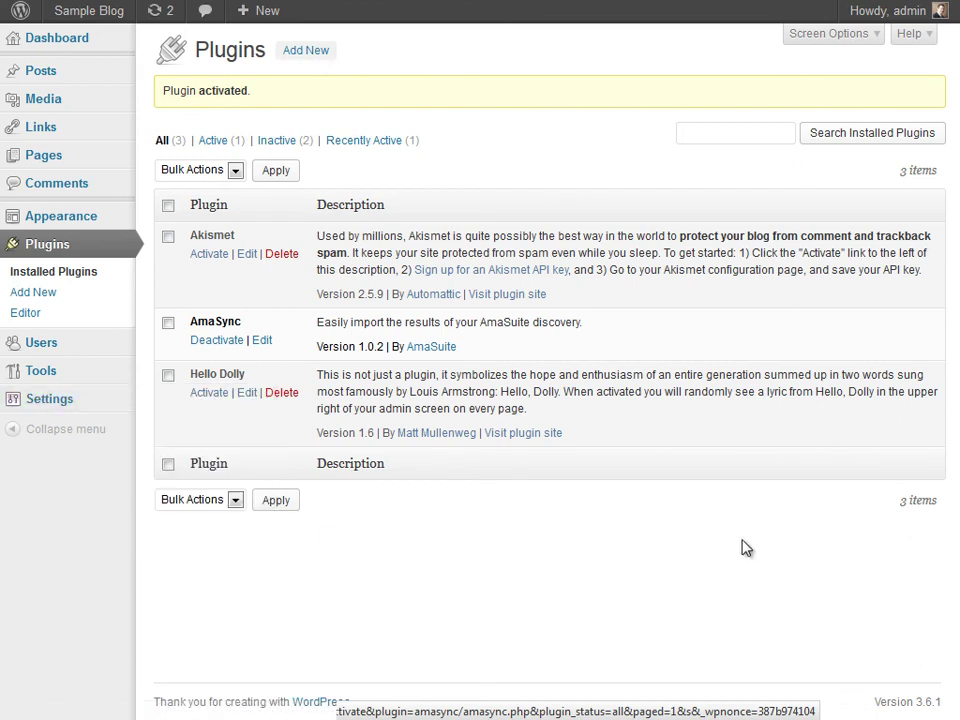